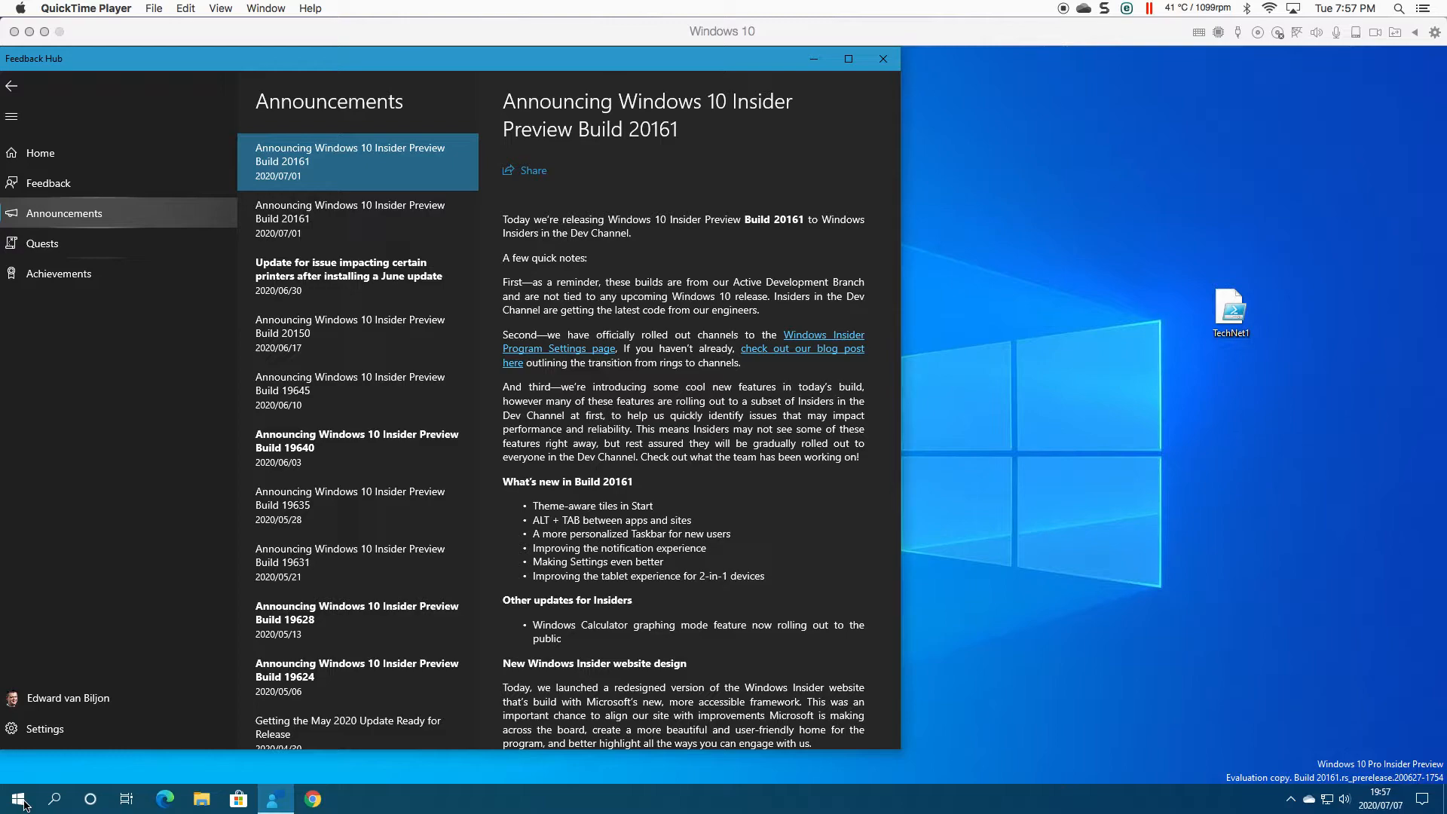
# - Find Notepad through Windows search and launch it without elevated rights
pyautogui.click(24, 803)
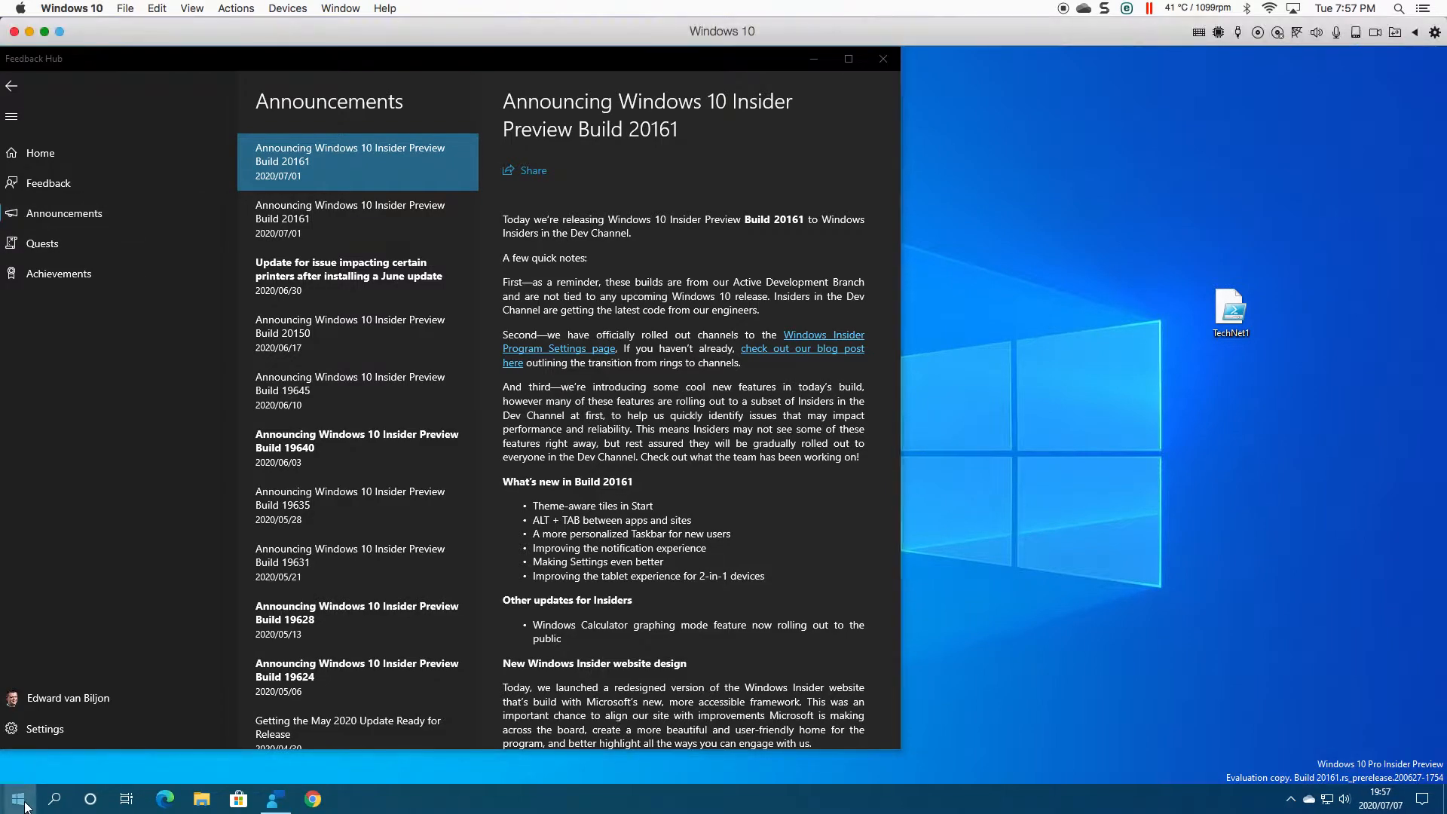
pyautogui.write('note')
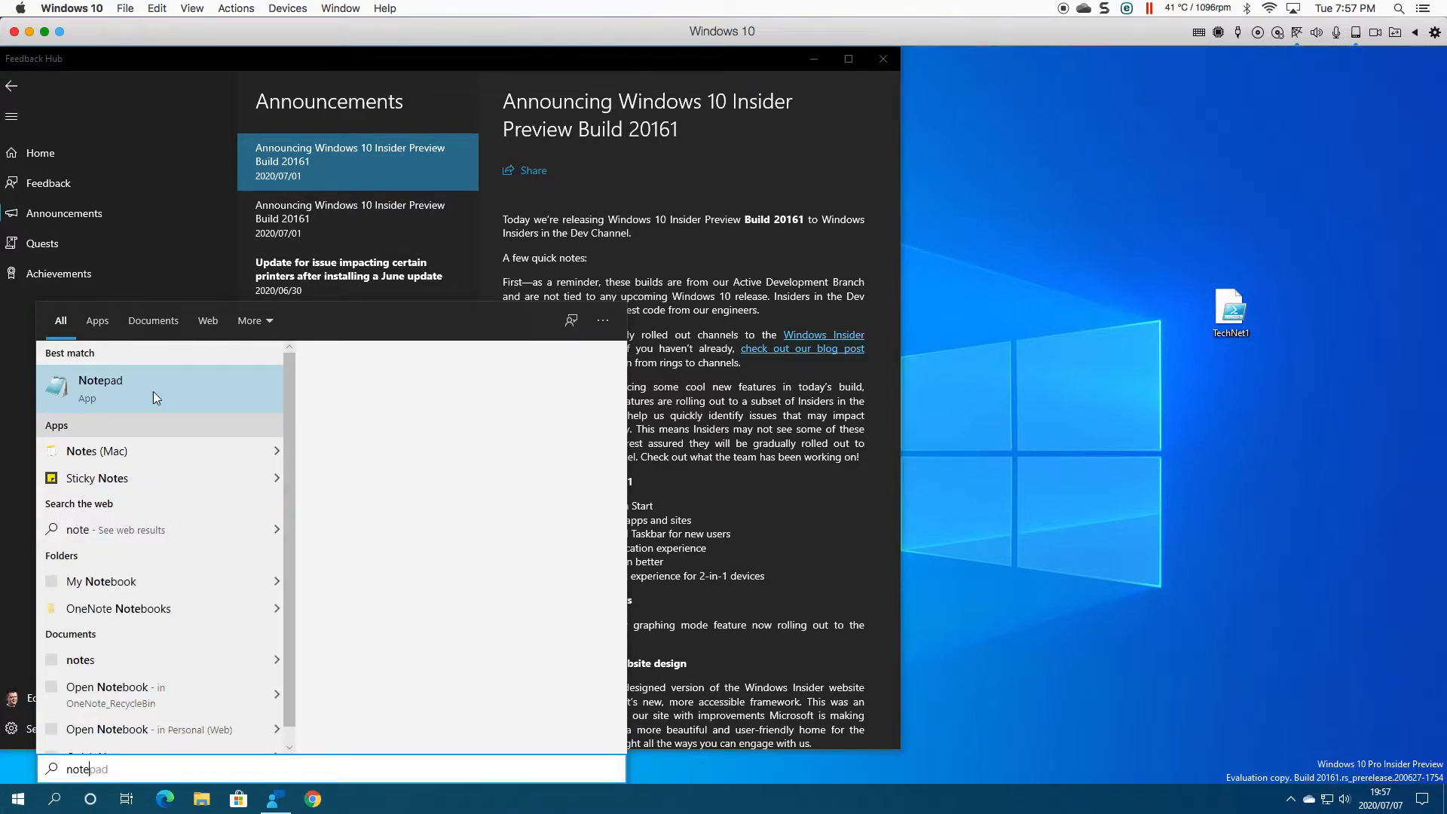
pyautogui.click(152, 391)
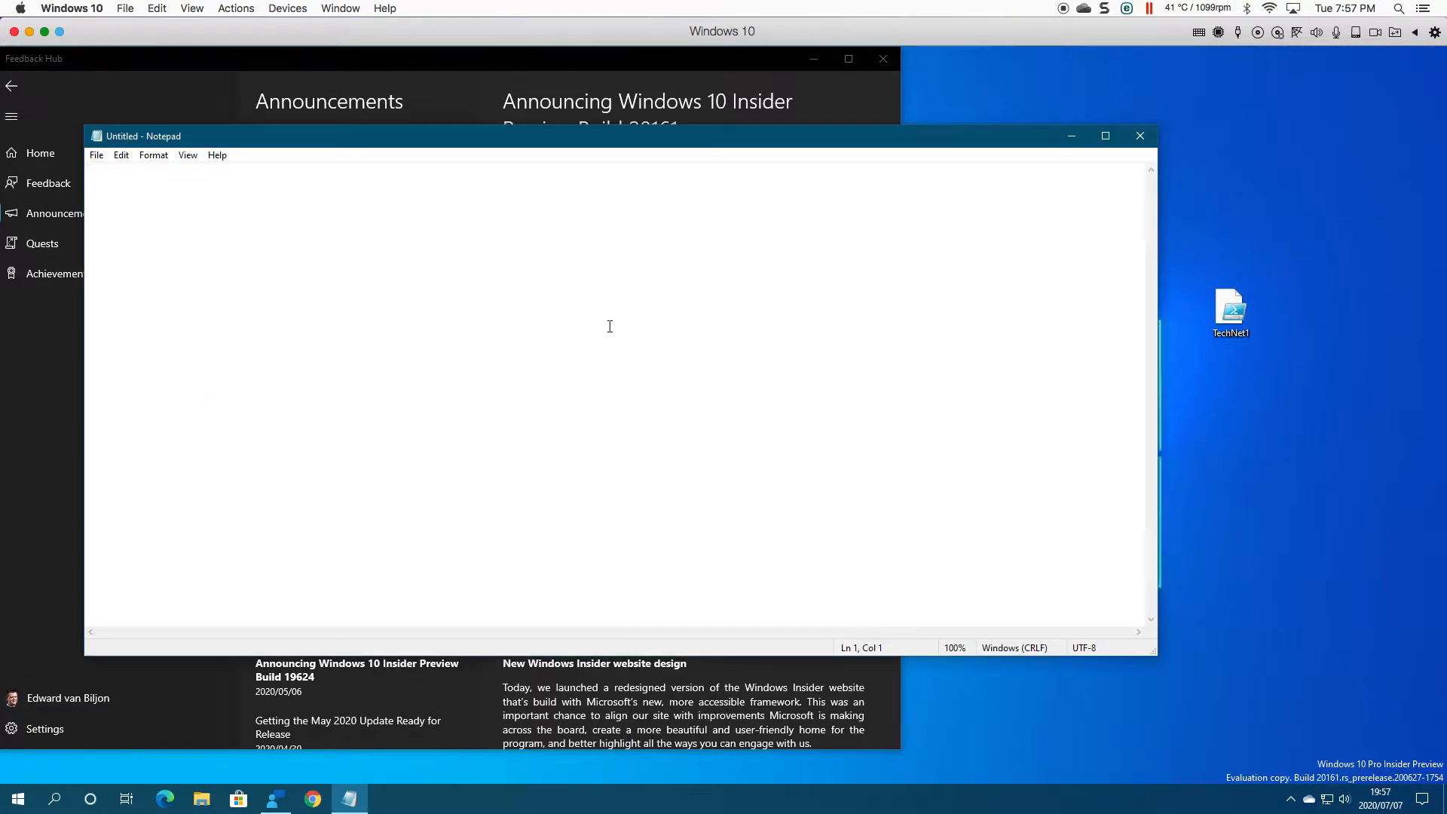
# - Start opening a file in Notepad and browse to the folder C:\Windows\System32\drivers\etc
pyautogui.click(98, 155)
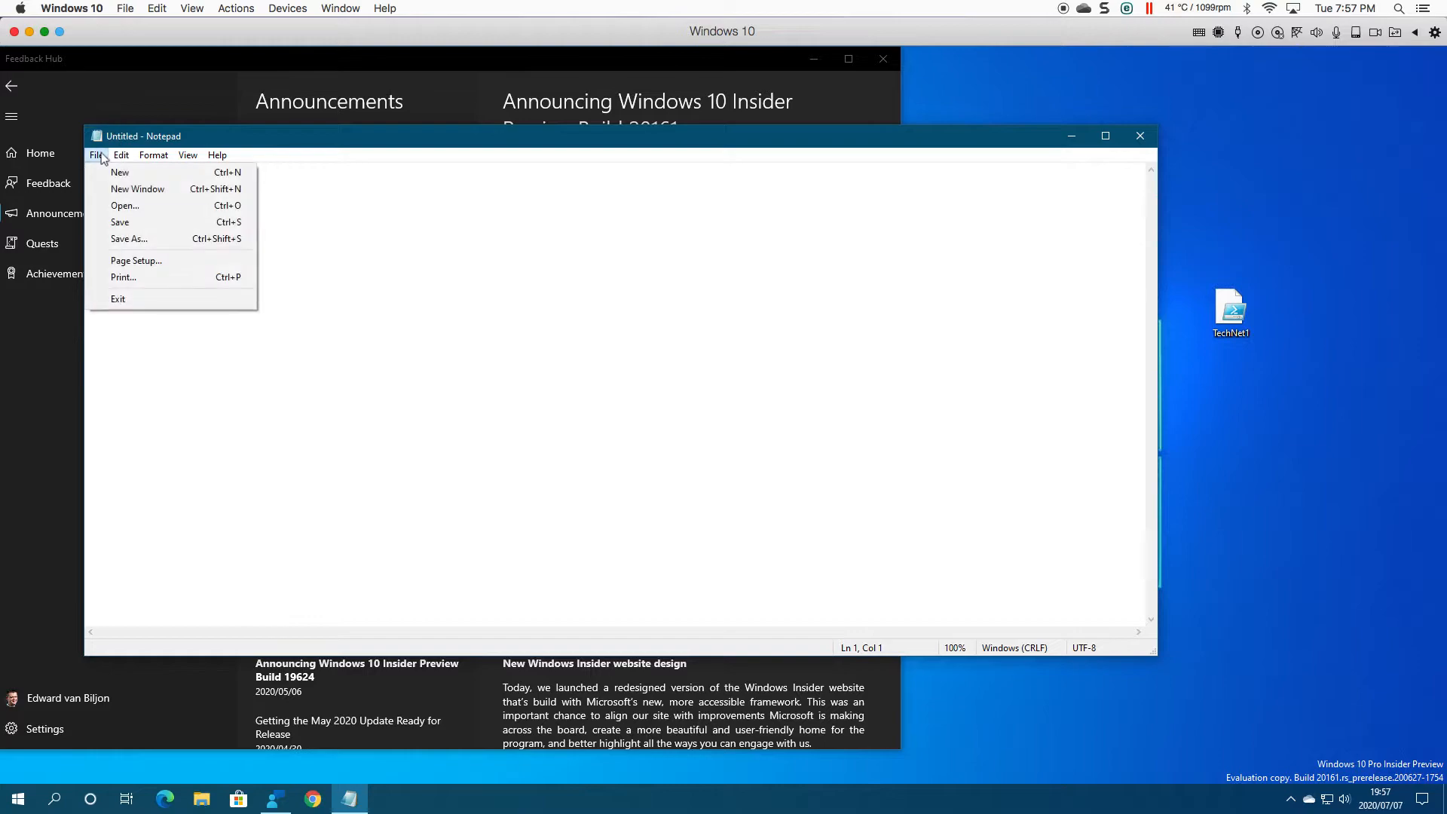
pyautogui.click(125, 206)
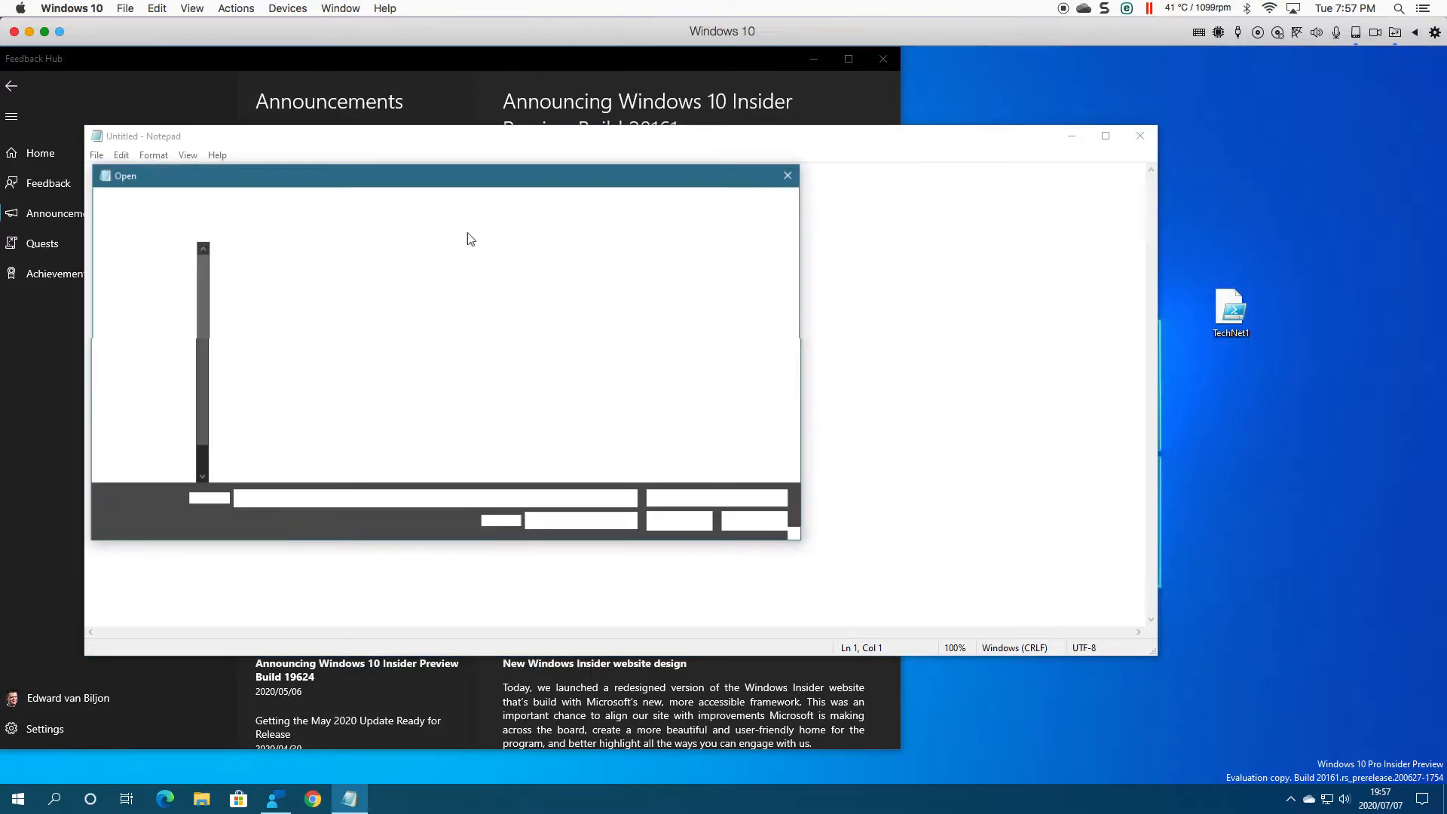
pyautogui.click(140, 455)
pyautogui.doubleClick(311, 471)
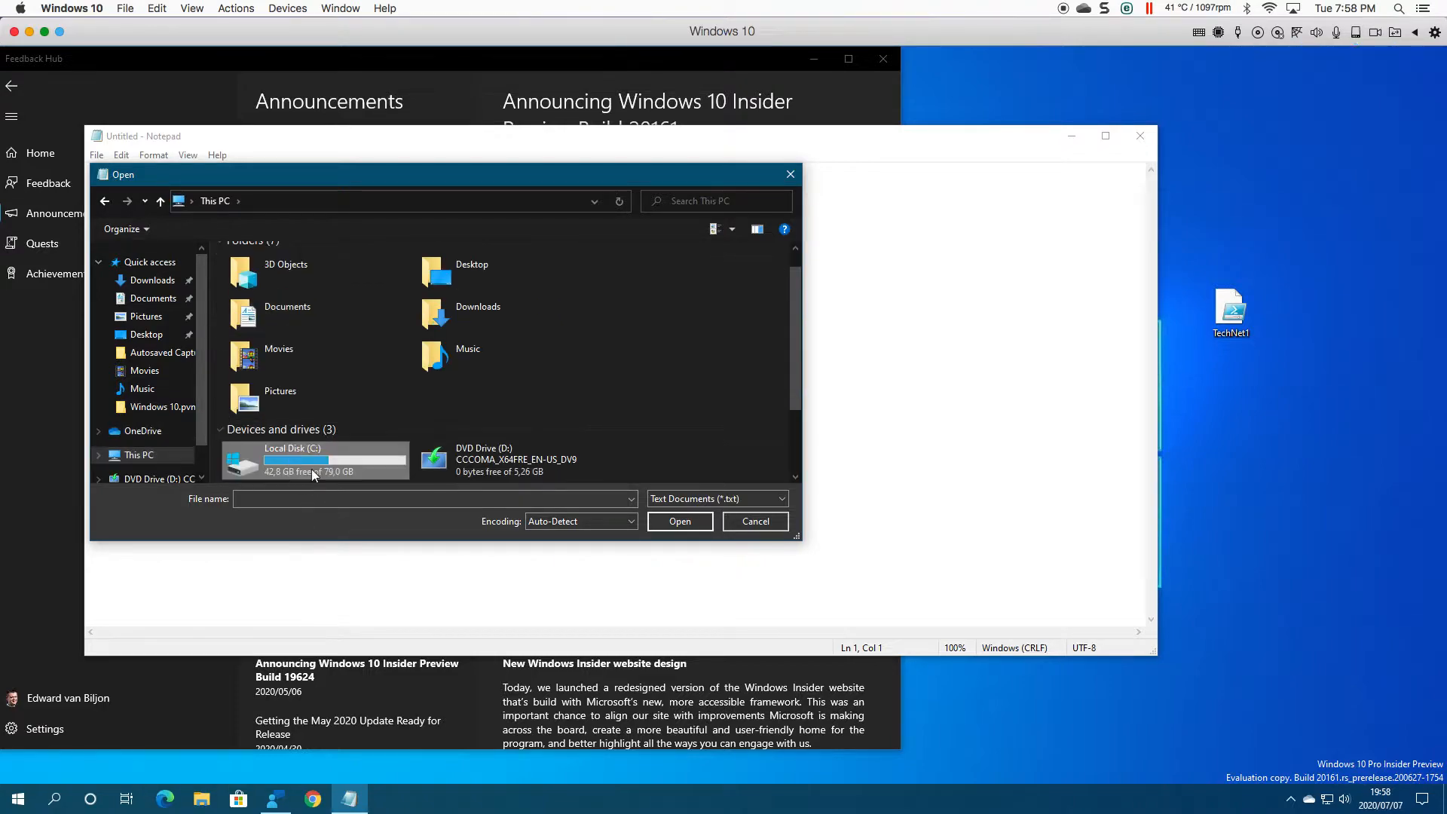
pyautogui.doubleClick(258, 376)
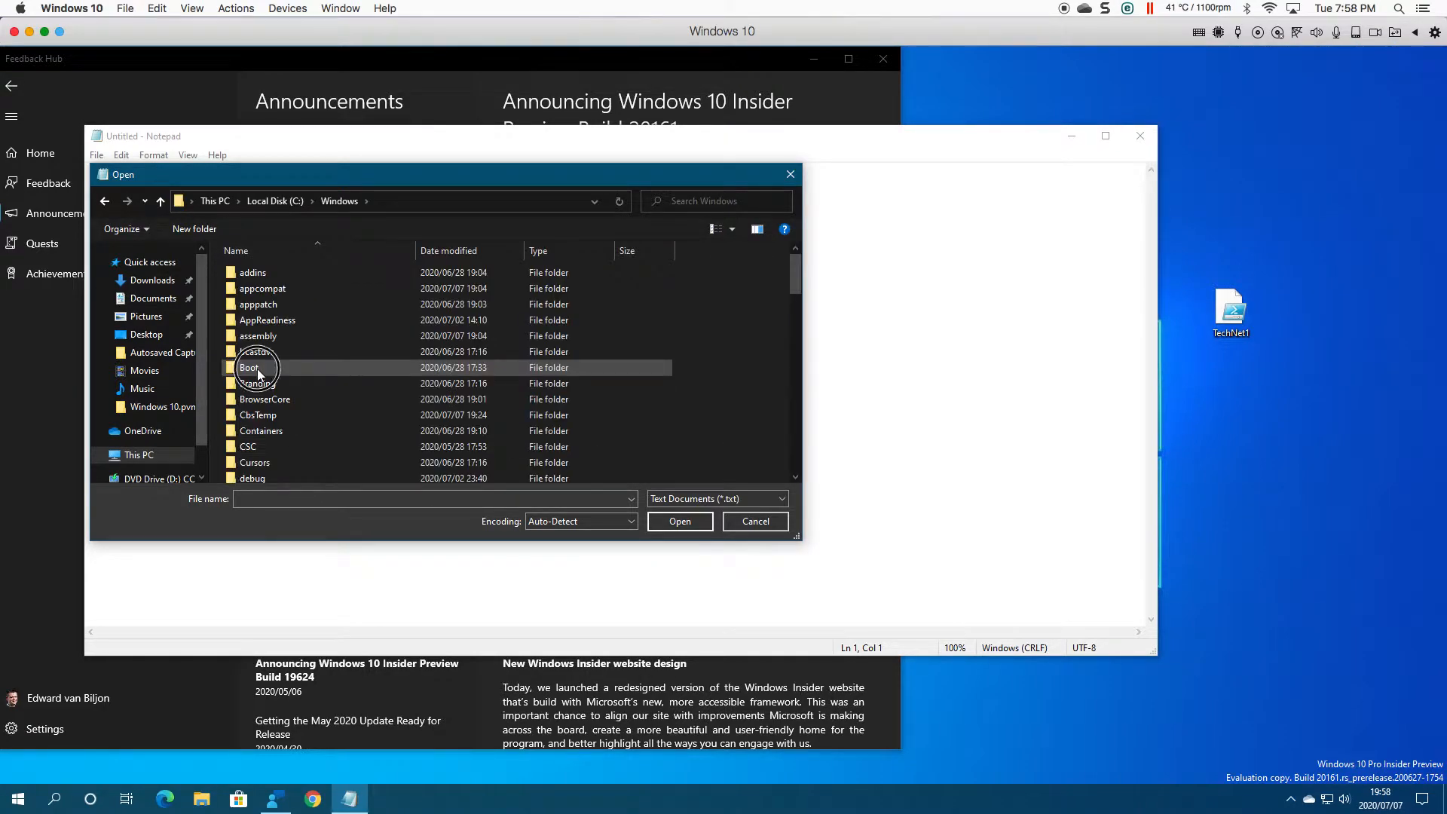
pyautogui.scroll(-15, 256, 368)
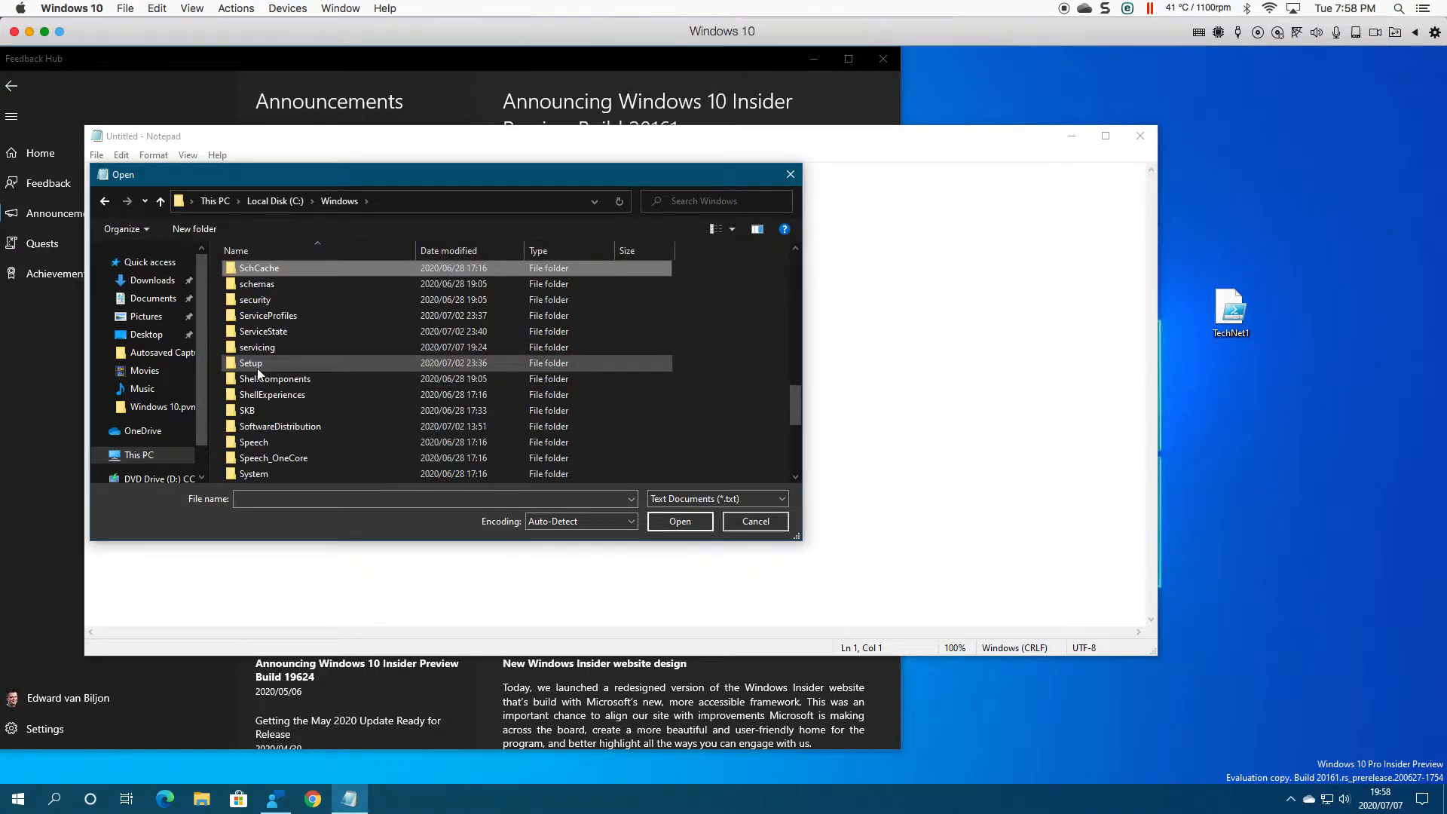
pyautogui.scroll(-1, 255, 427)
pyautogui.doubleClick(262, 441)
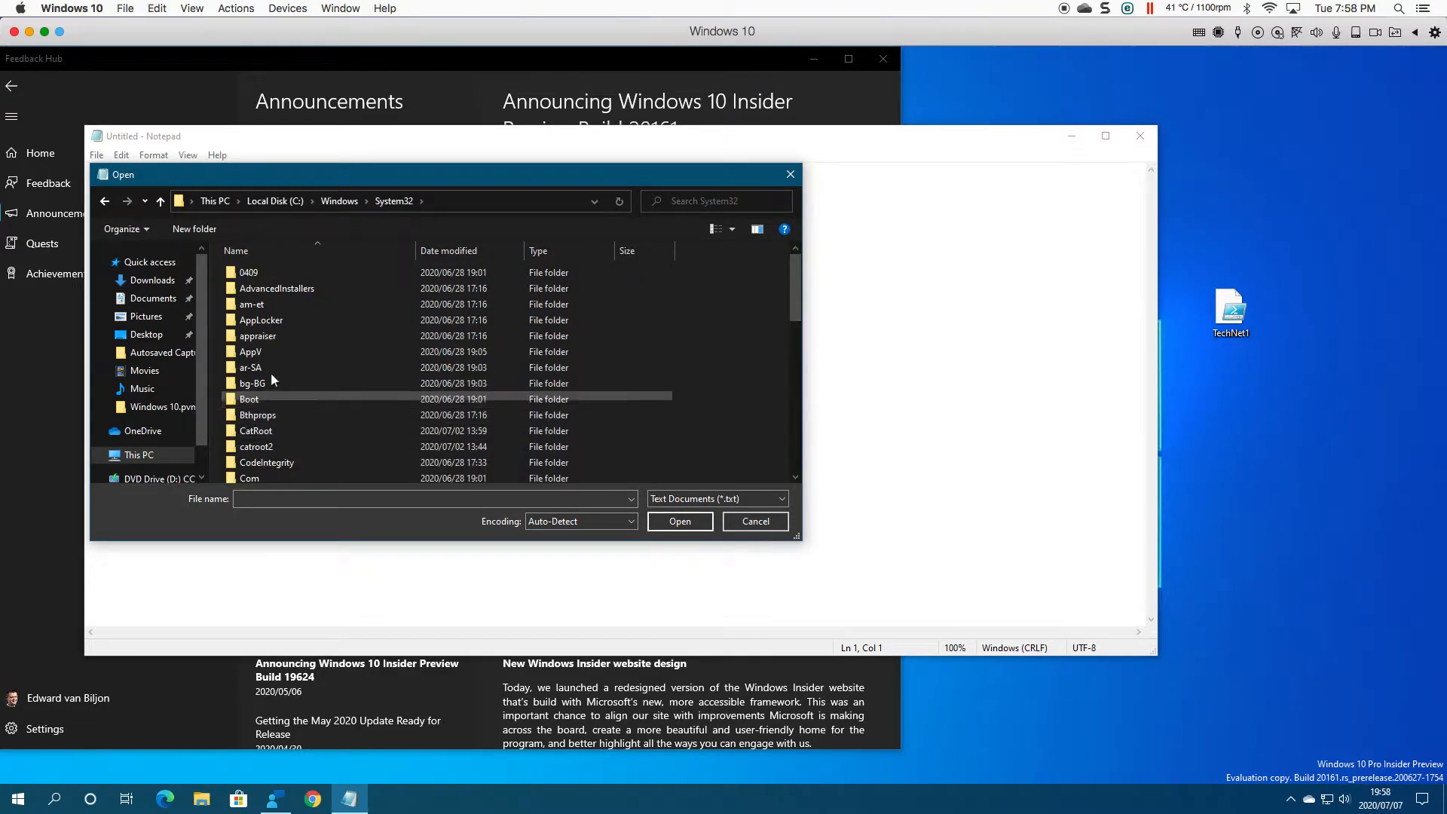
pyautogui.scroll(-6, 270, 372)
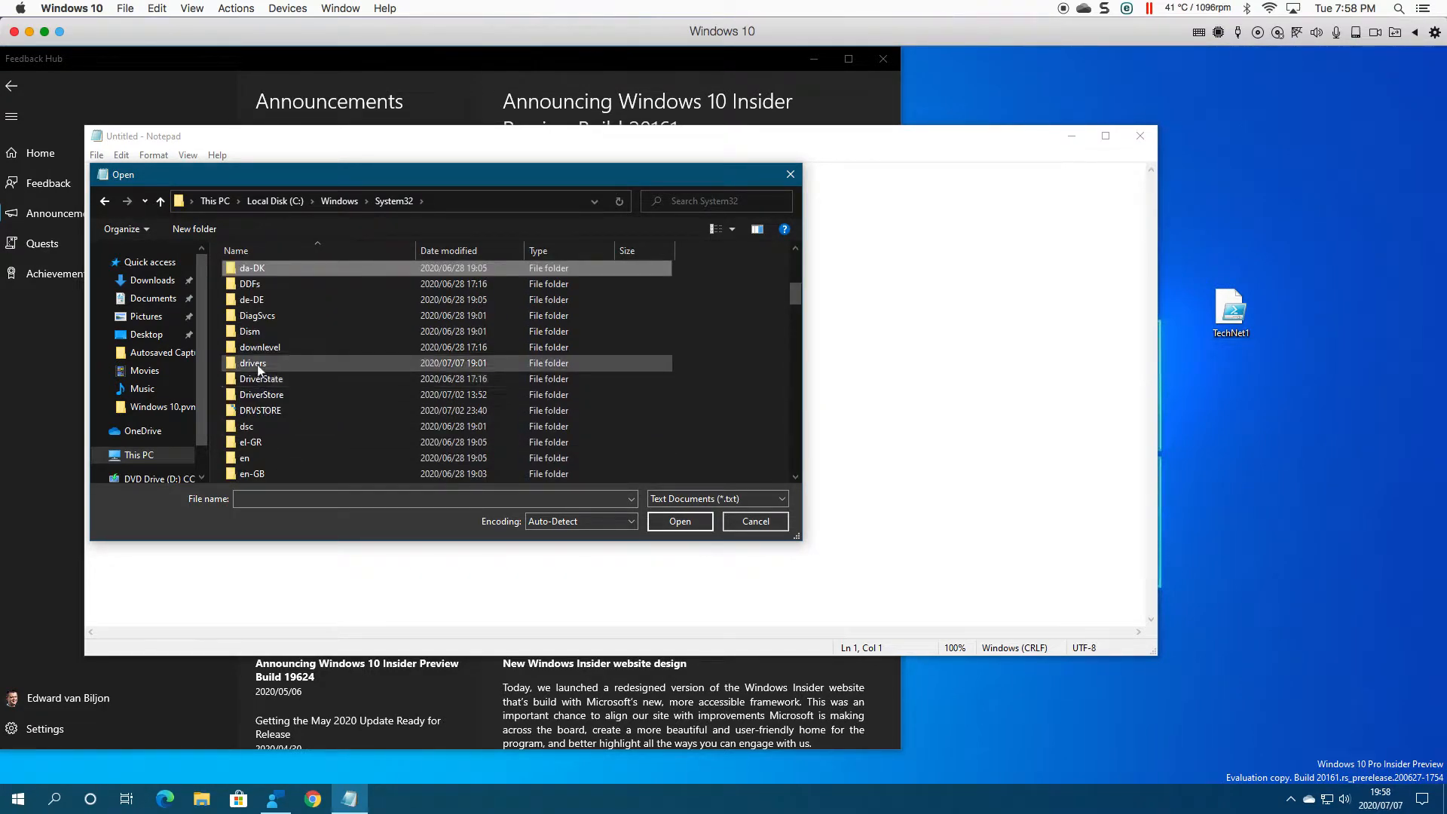
pyautogui.doubleClick(256, 364)
pyautogui.click(258, 306)
pyautogui.doubleClick(259, 309)
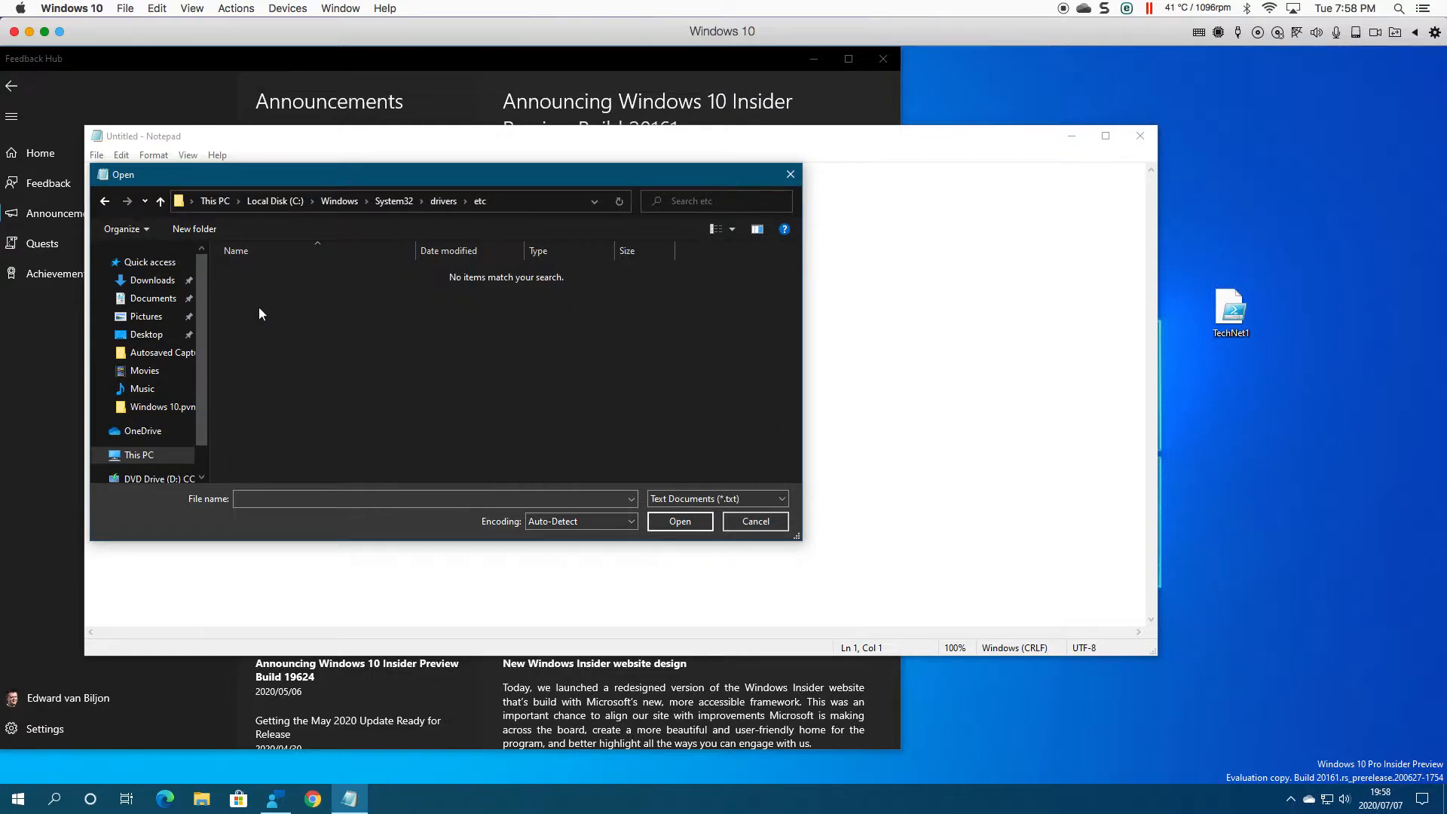
# - Show all file types in the etc folder and open the hosts file
pyautogui.click(669, 499)
pyautogui.click(683, 523)
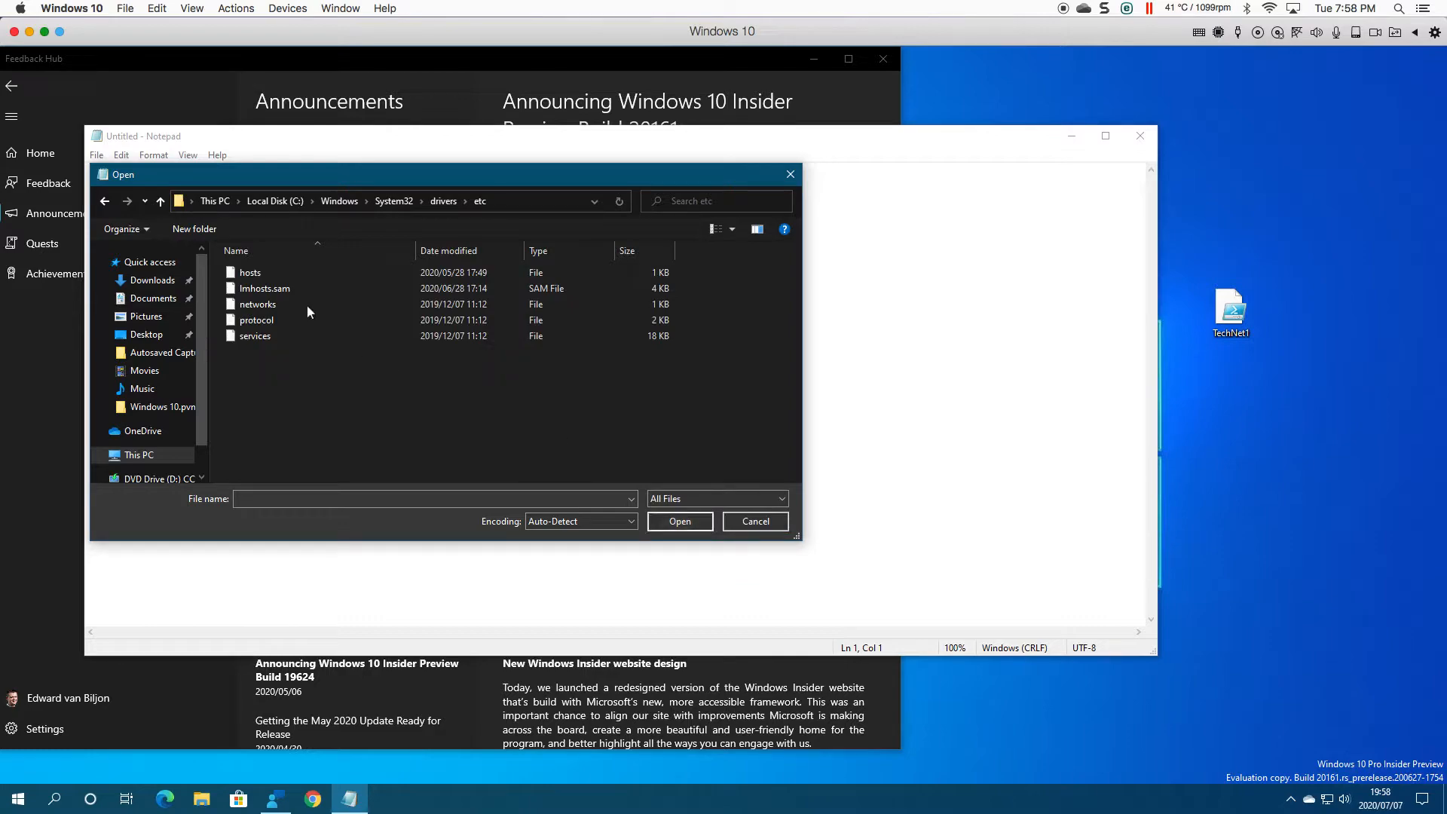
pyautogui.click(331, 499)
pyautogui.doubleClick(250, 273)
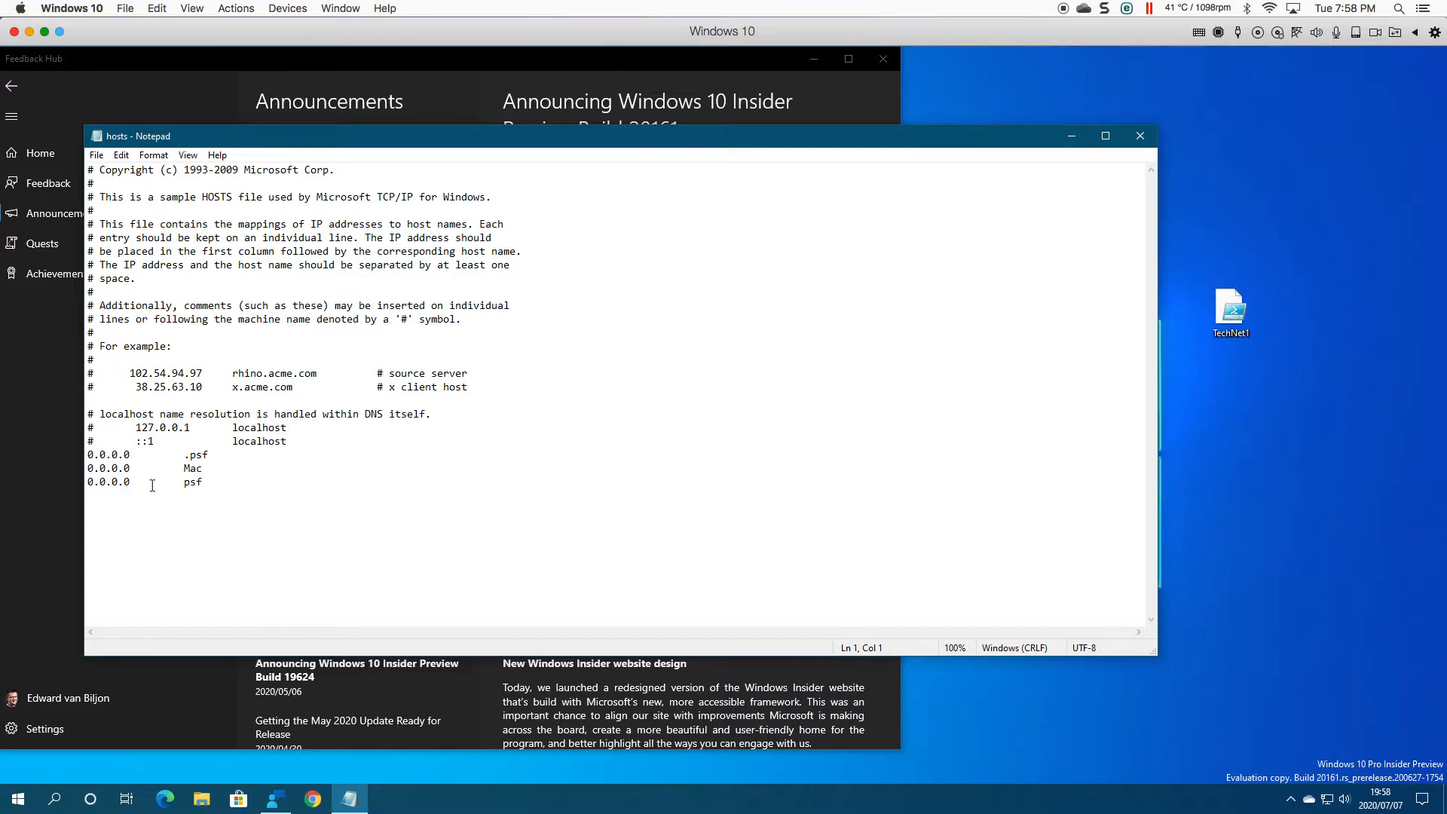
# - Add a new line at the end of the hosts file mapping 127.0.0.1 to outlook.office365.com
pyautogui.click(224, 485)
pyautogui.press('Return')
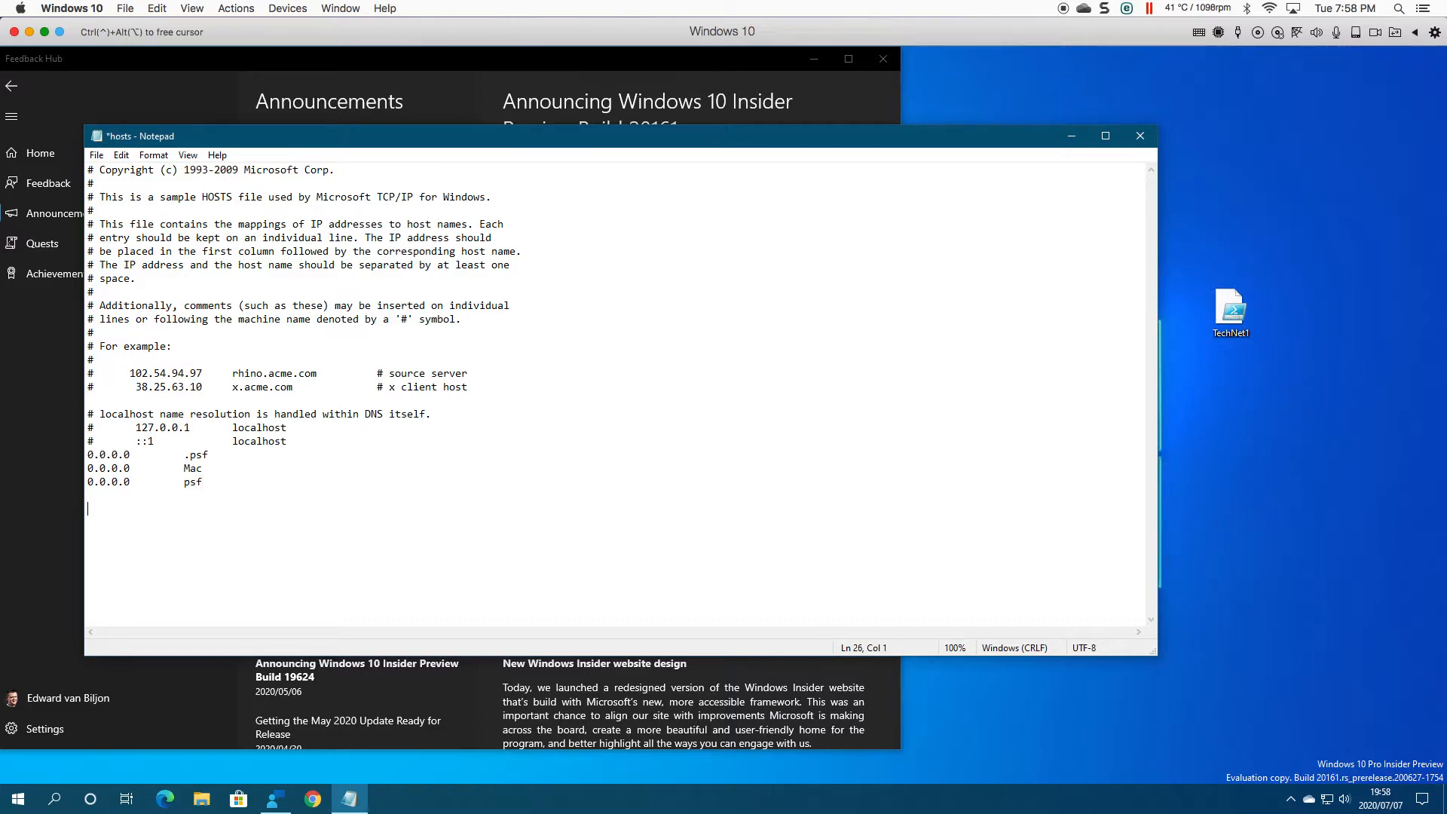
pyautogui.press('BackSpace')
pyautogui.write('127.0.0.1')
pyautogui.press('Tab')
pyautogui.write('outlook.office365.com')
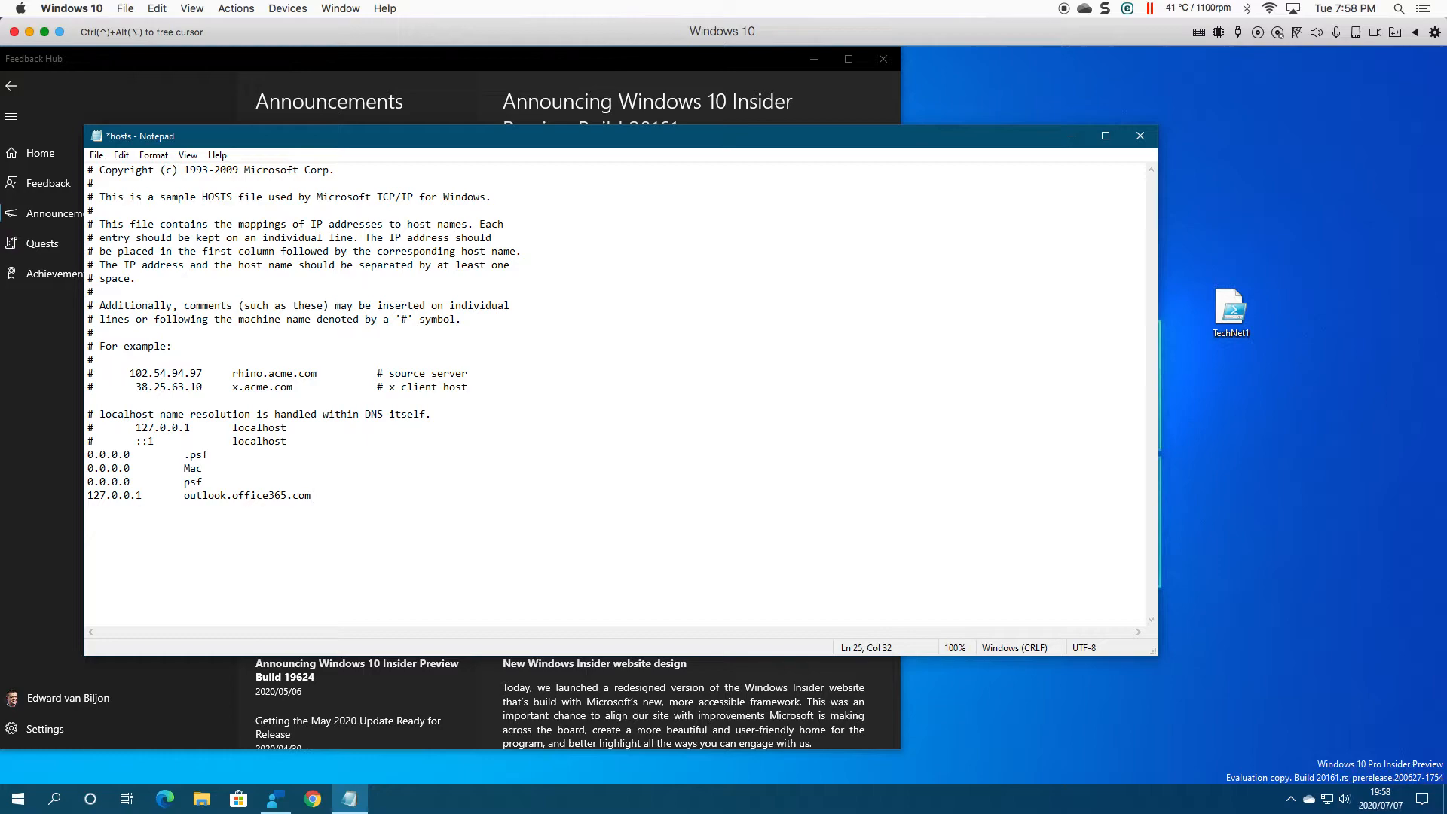
# - Try to save the hosts file in the etc folder as type All Files, and close Notepad discarding the changes
pyautogui.hotkey('ctrl', 'shift', 's')
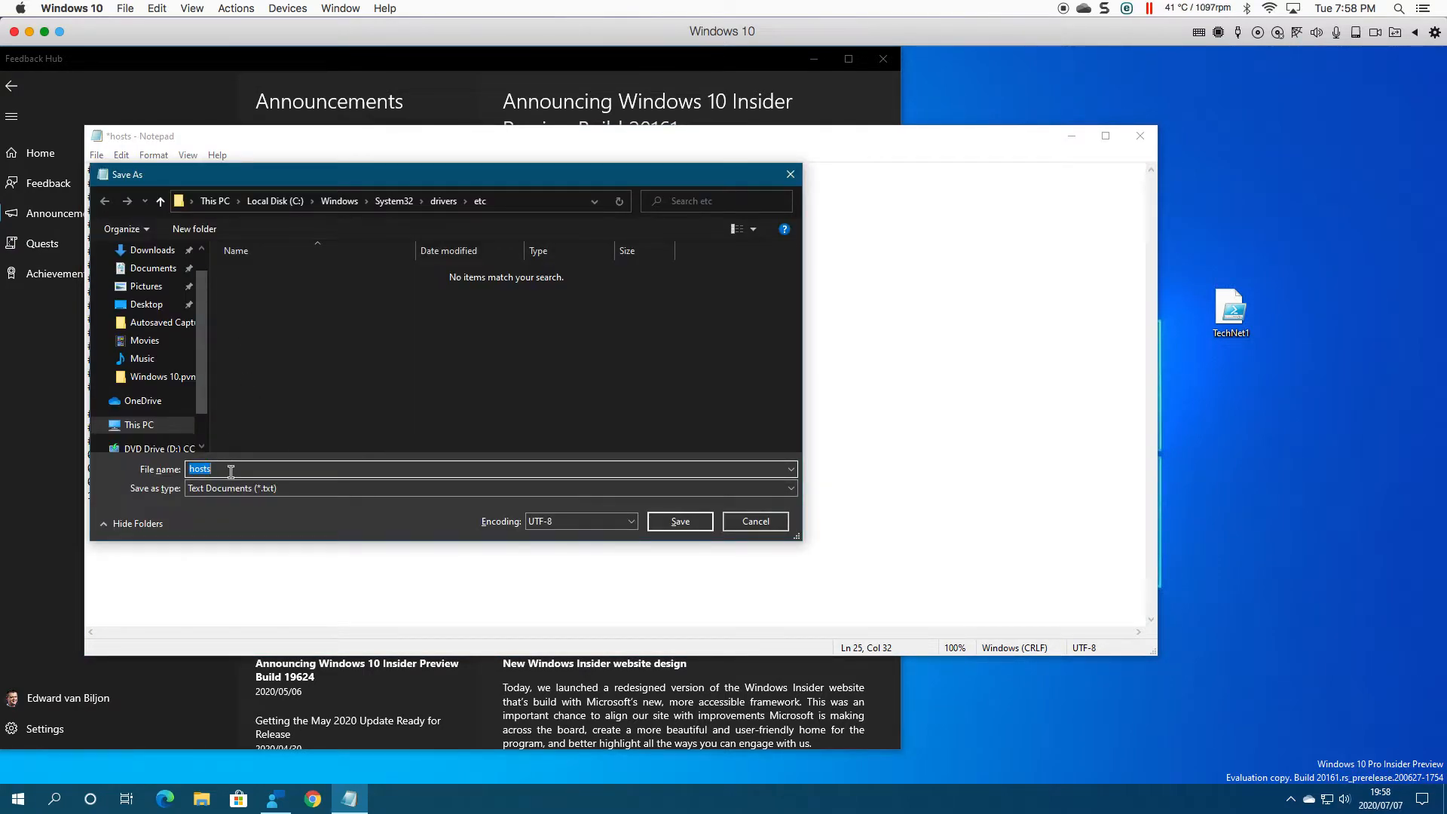
pyautogui.click(277, 487)
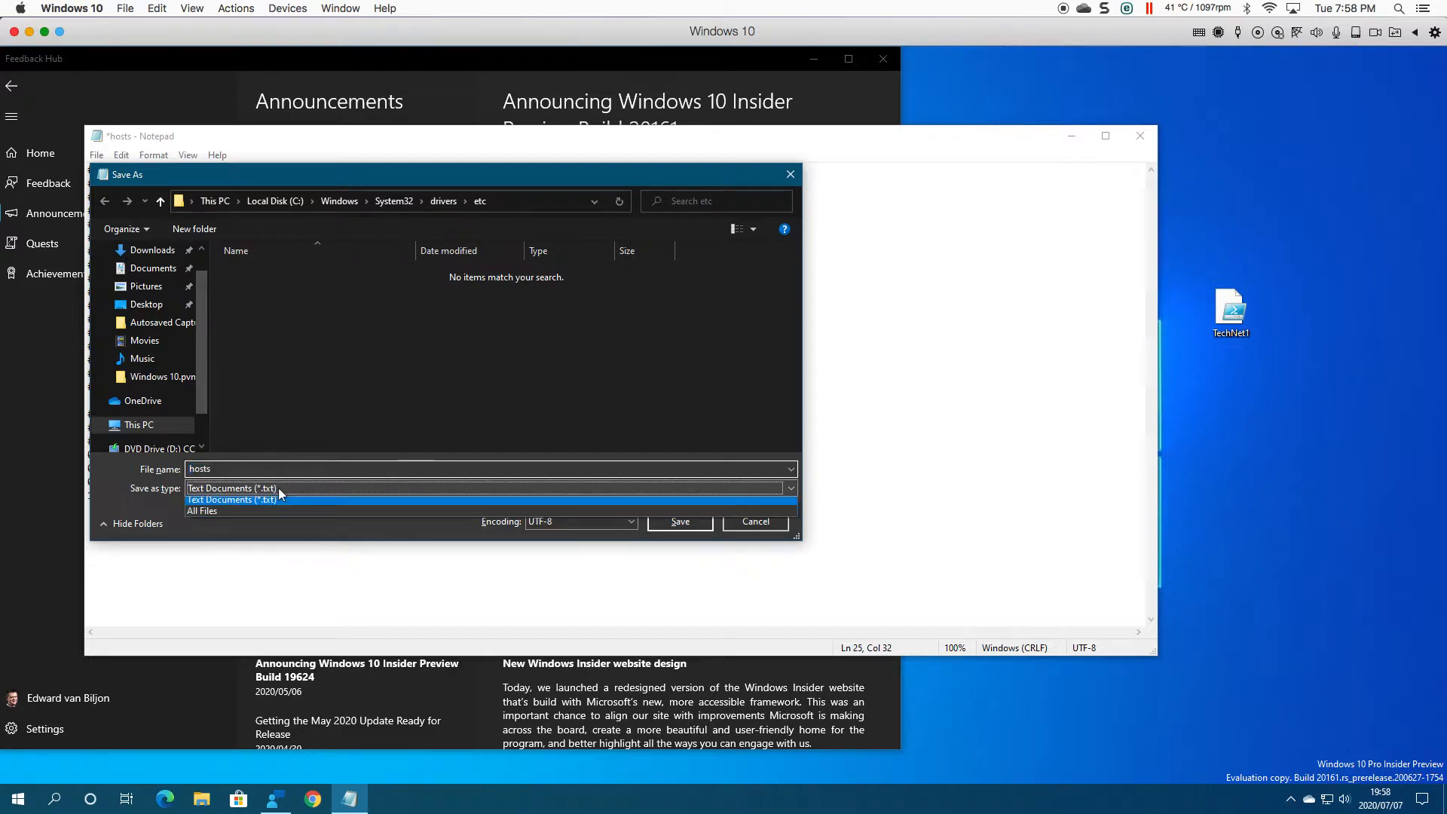
pyautogui.click(250, 514)
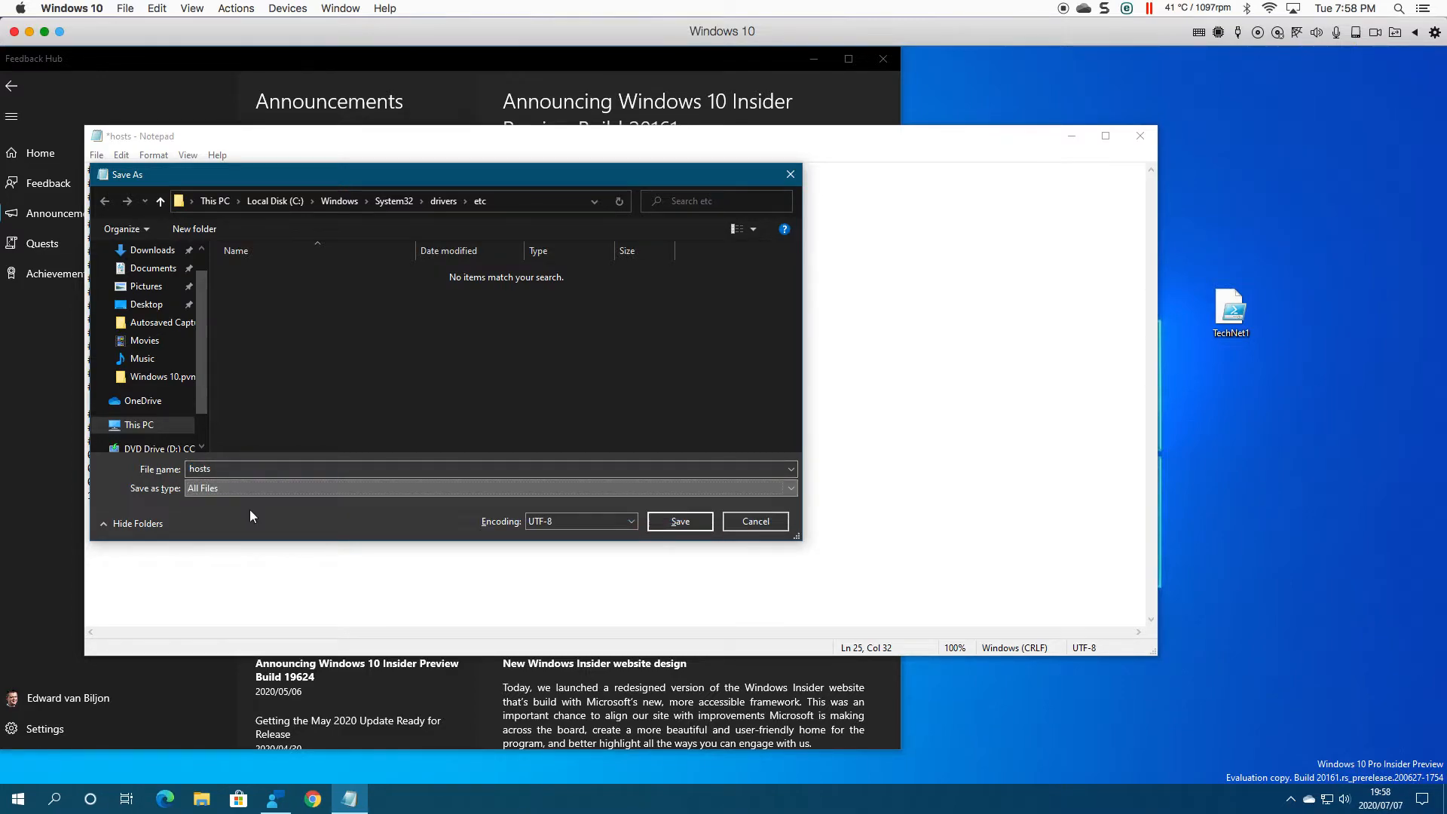
pyautogui.click(671, 522)
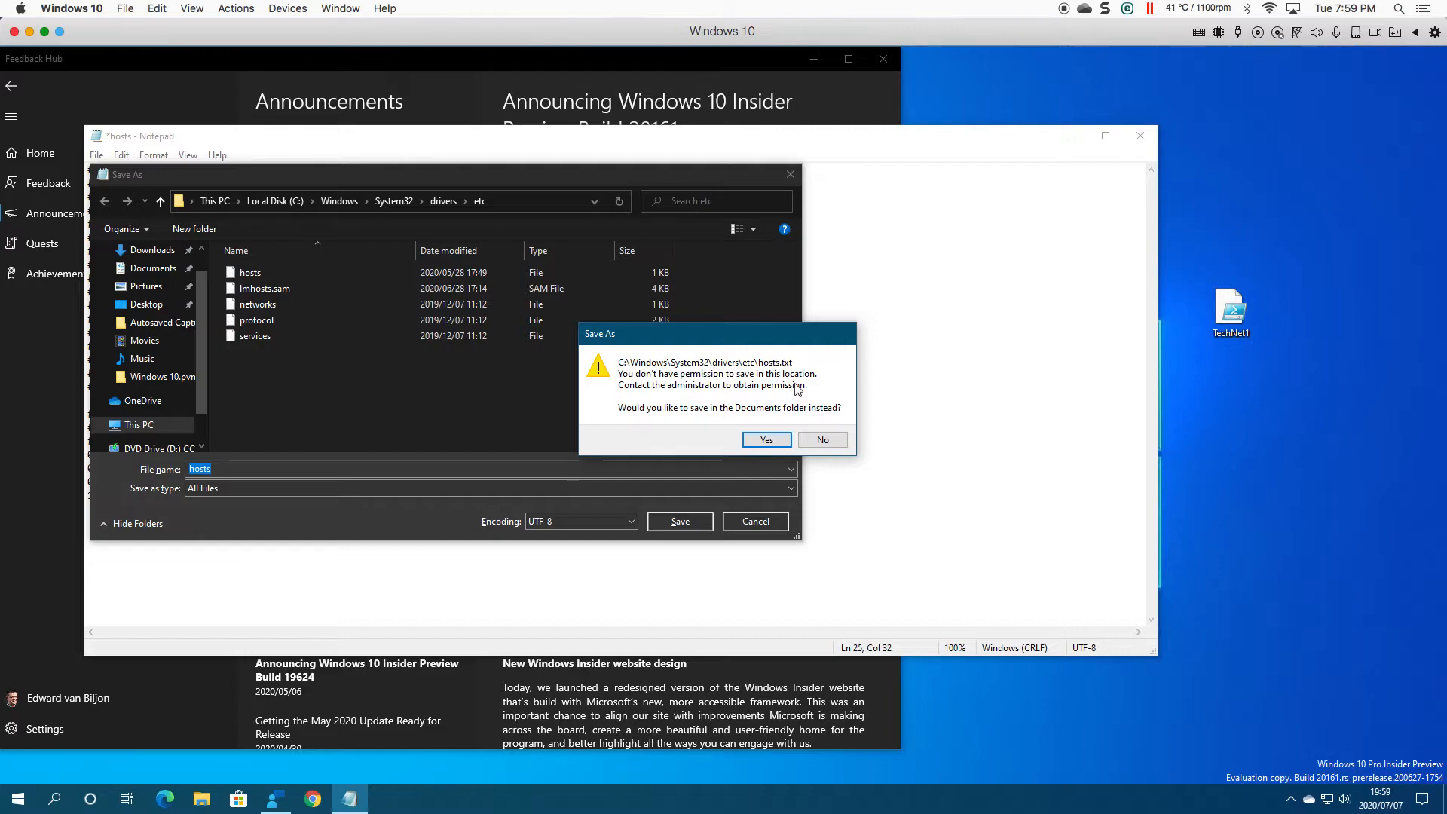
pyautogui.click(823, 442)
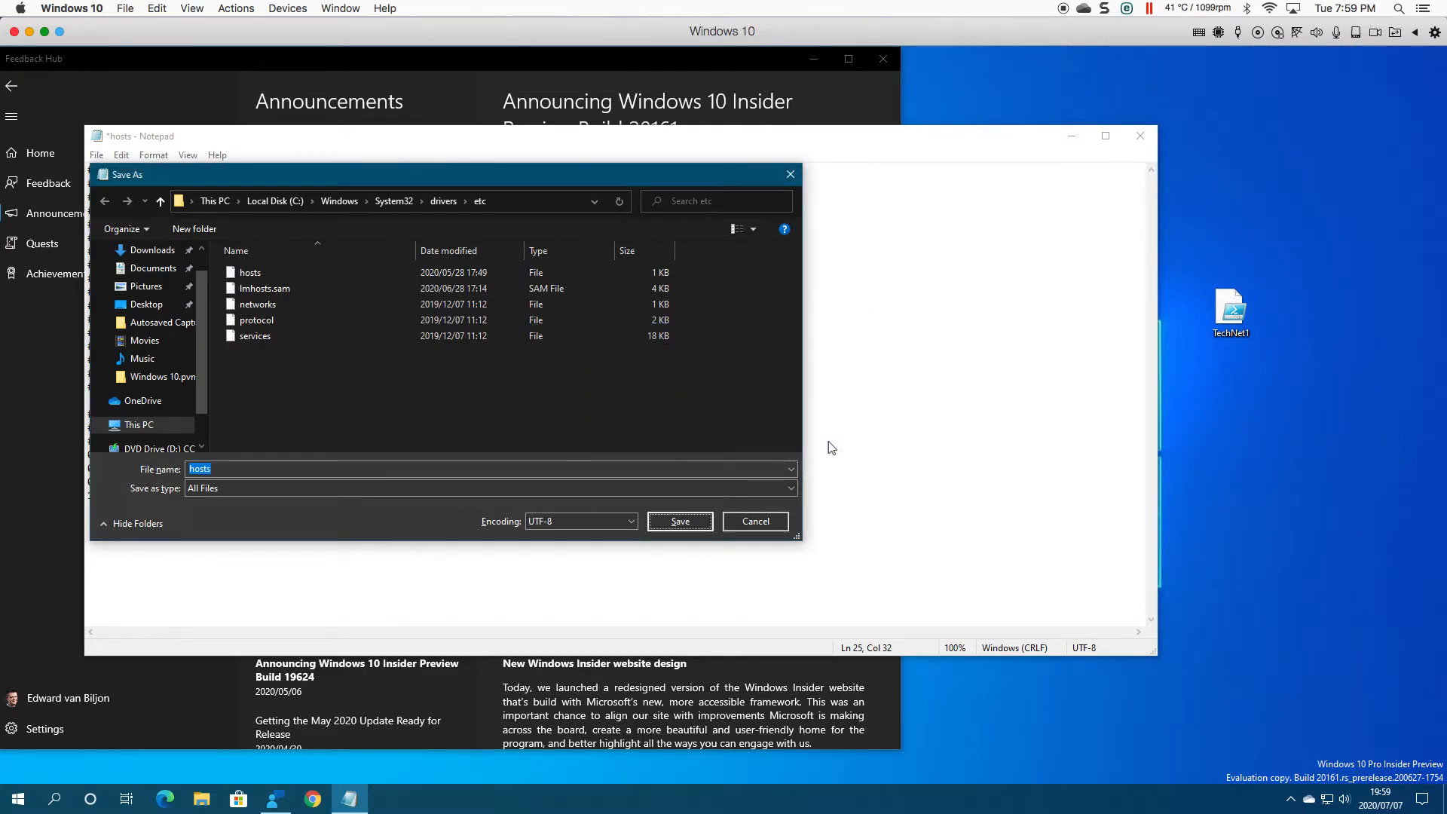
pyautogui.click(781, 520)
pyautogui.click(1145, 138)
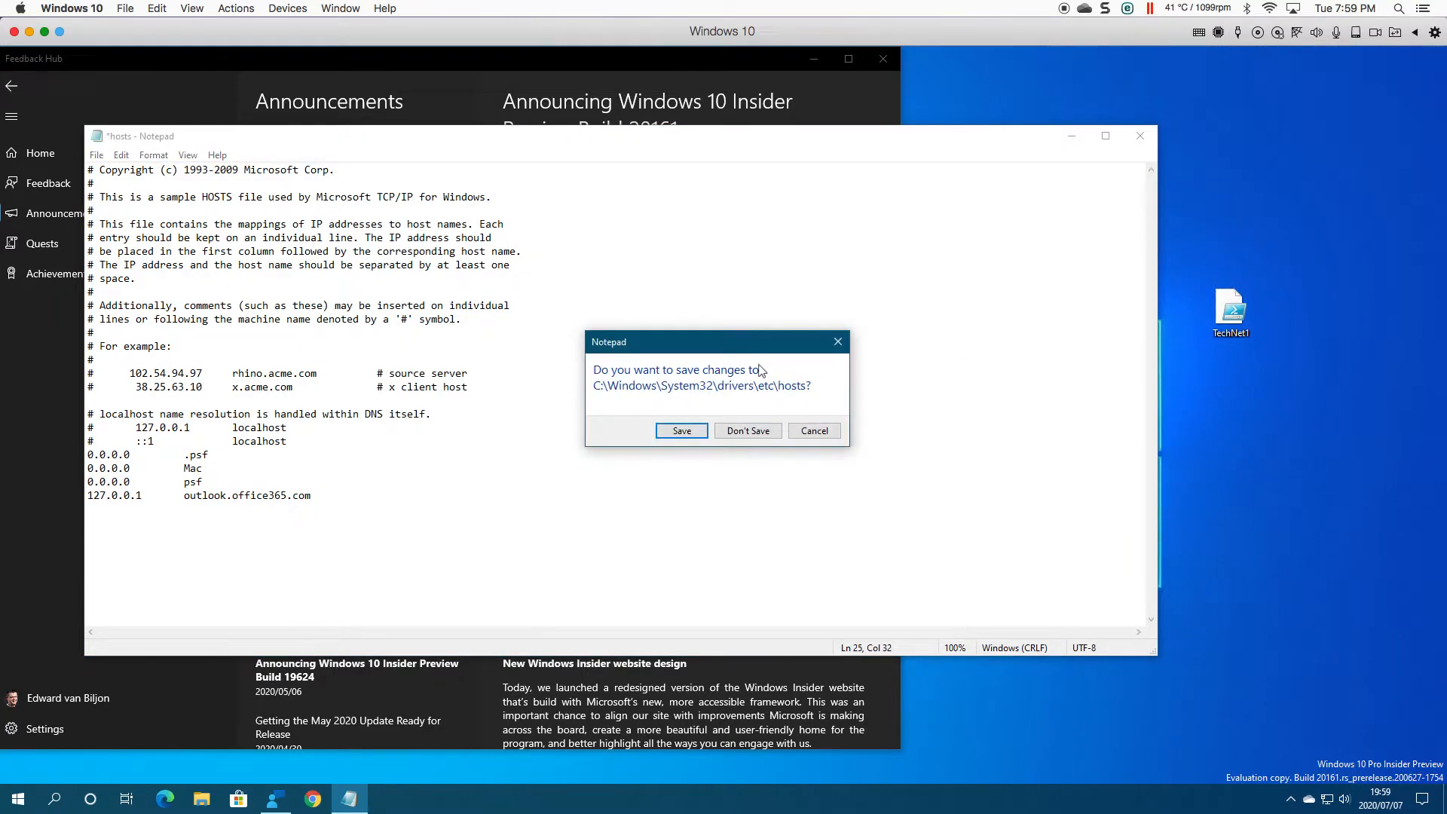
pyautogui.click(757, 428)
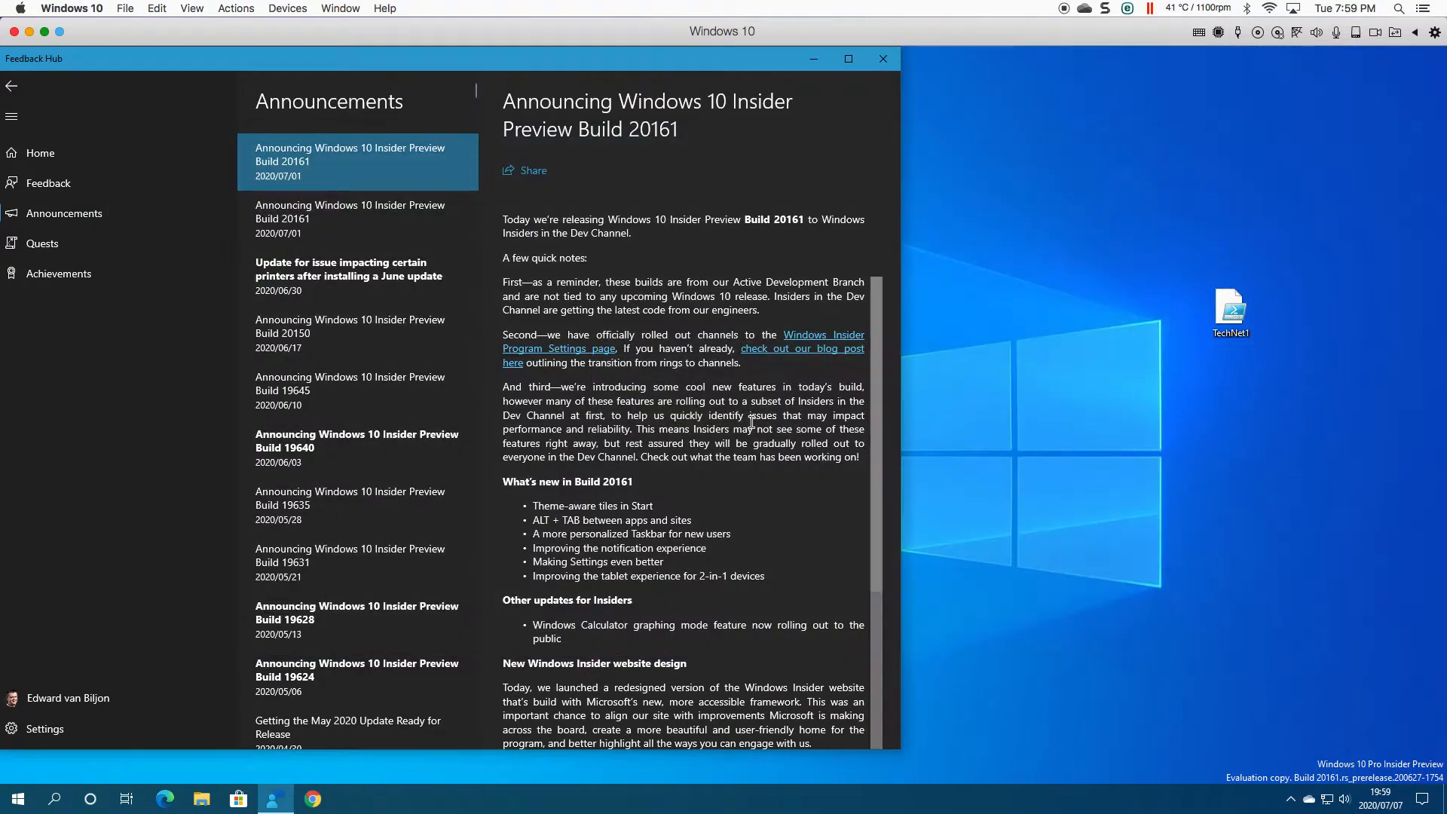
# - Launch Notepad as administrator and approve the elevation request
pyautogui.click(21, 800)
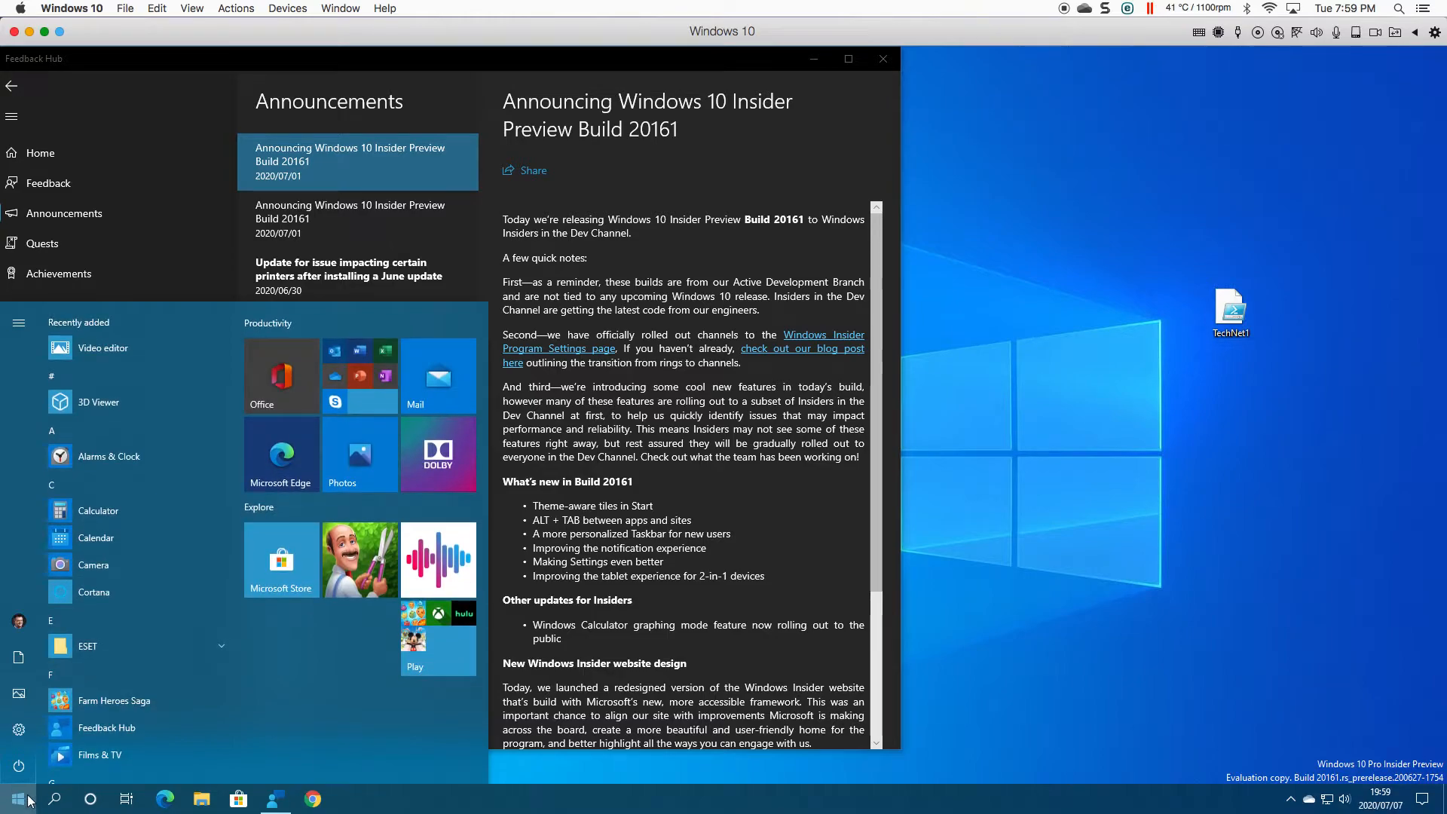
pyautogui.write('note')
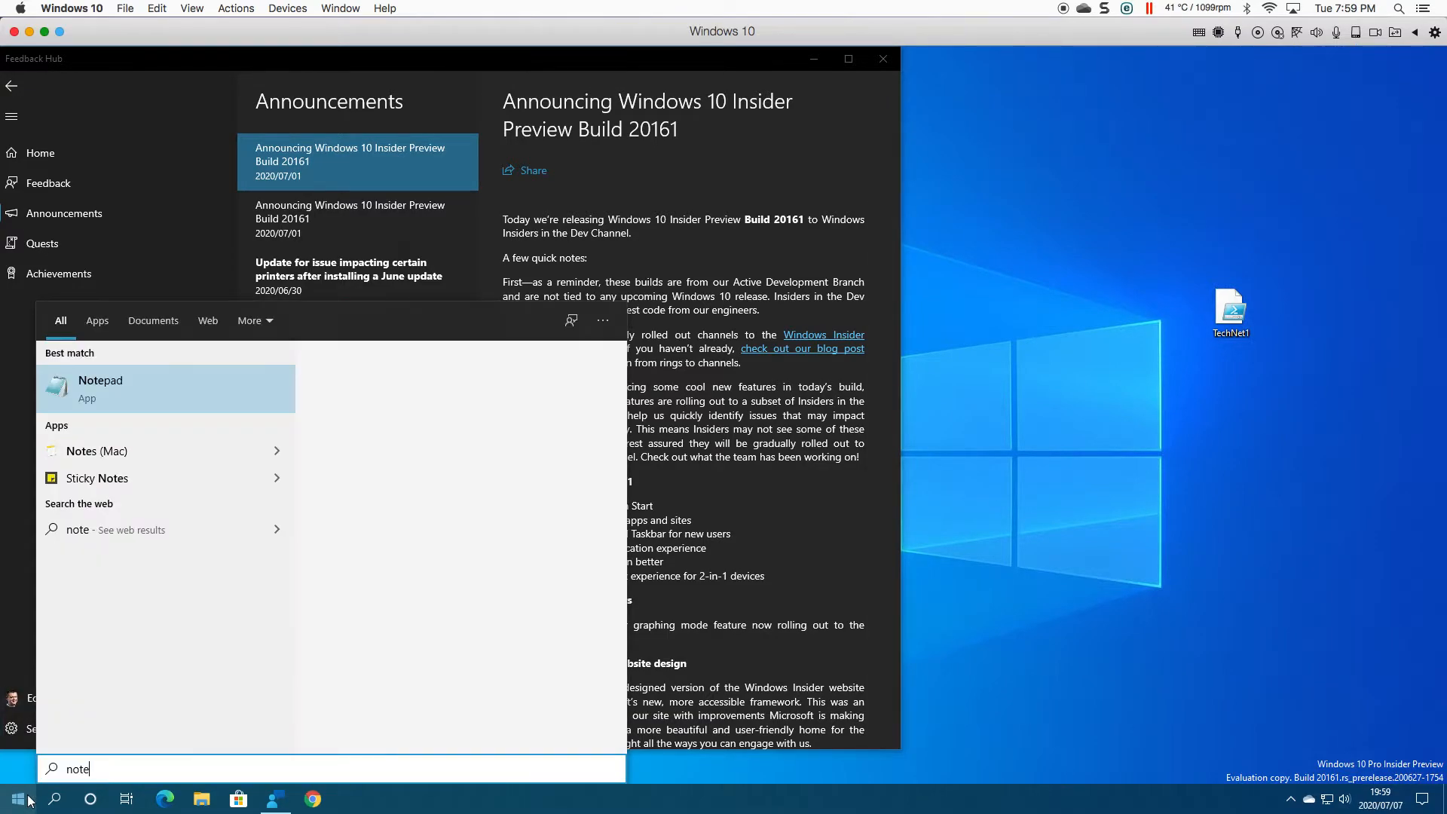
pyautogui.click(369, 529)
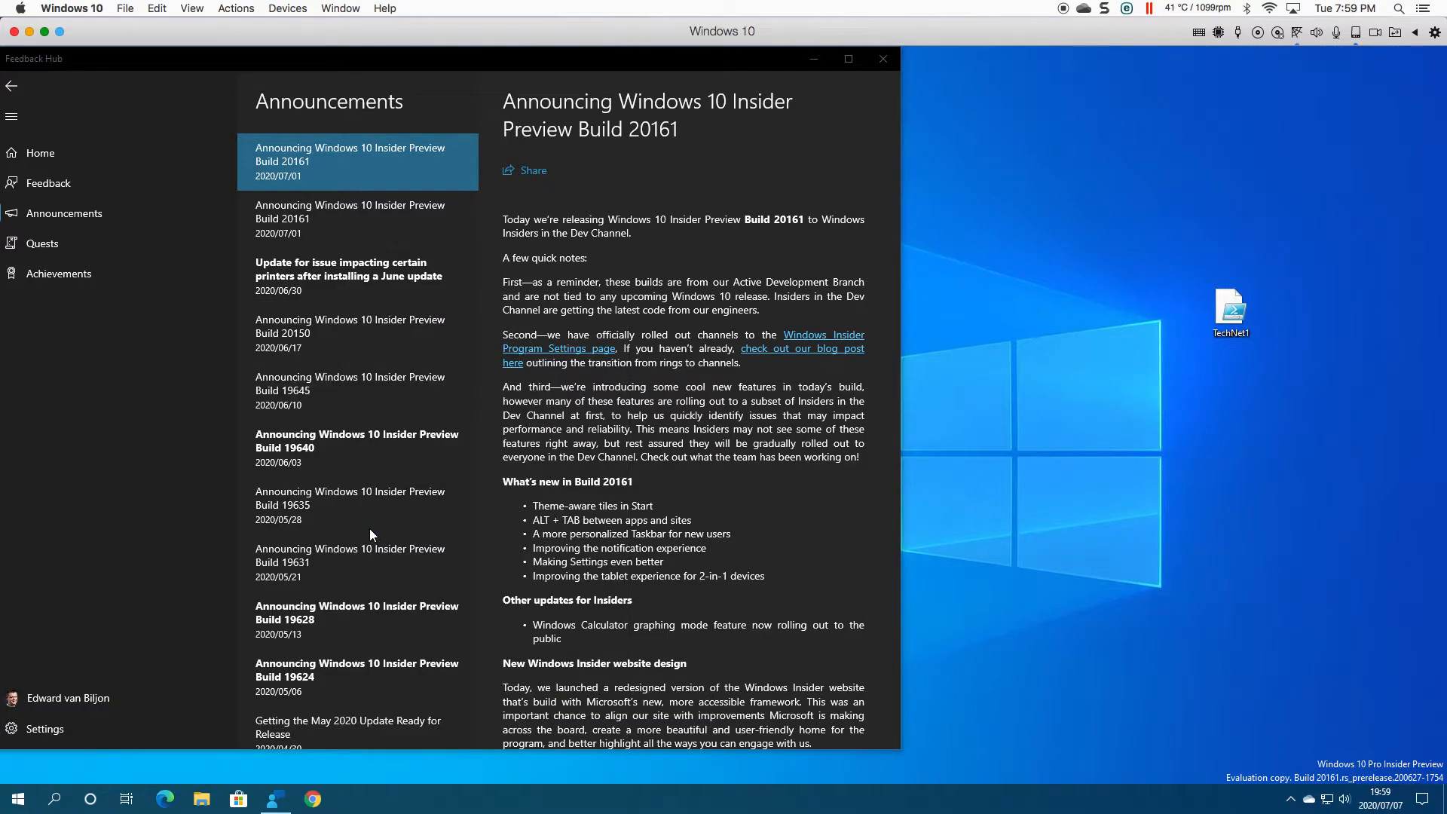
pyautogui.click(623, 517)
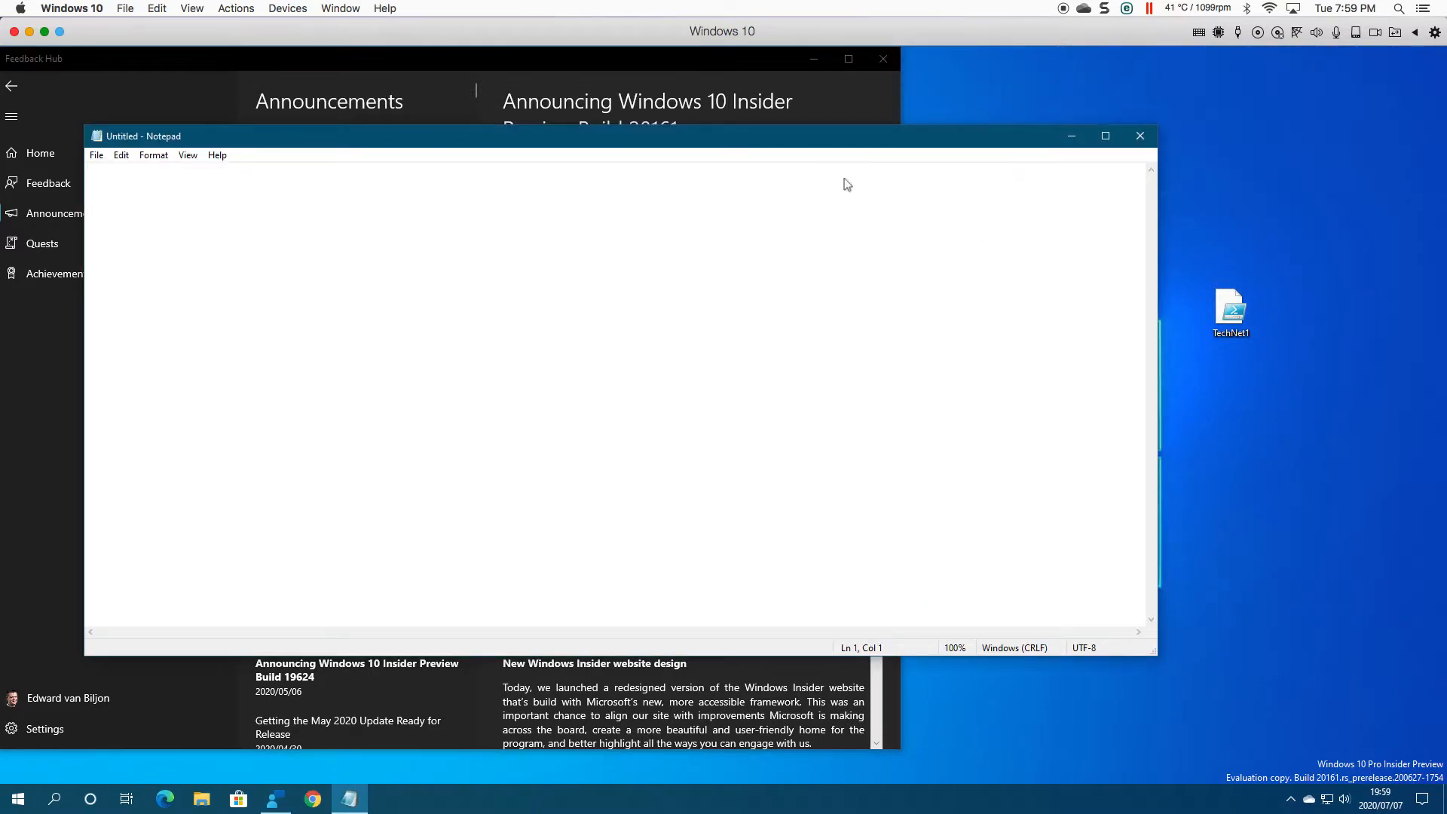
# - Open the hosts file from the drivers\etc folder with all file types shown
pyautogui.click(97, 156)
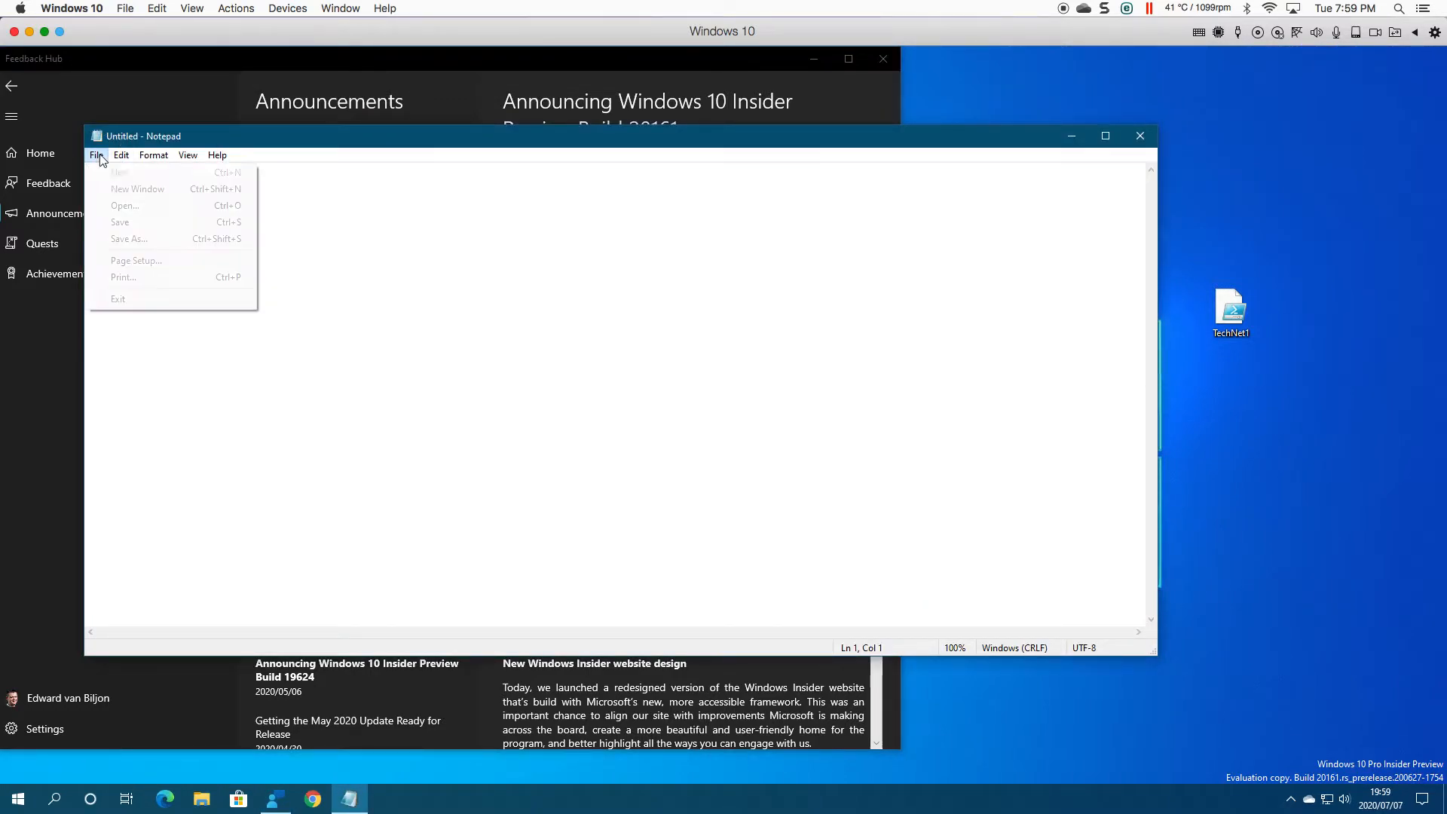
pyautogui.click(110, 205)
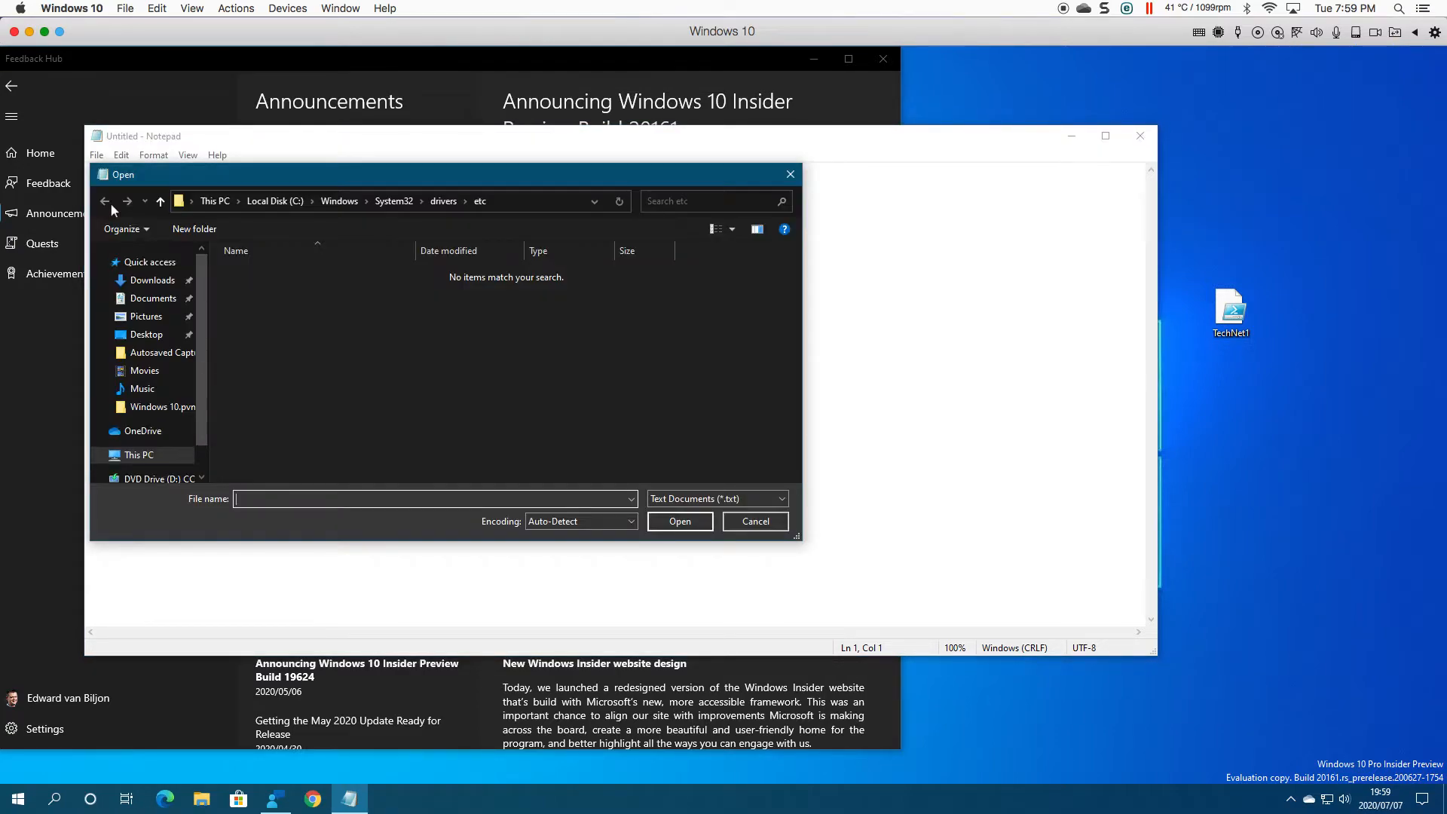
pyautogui.click(666, 498)
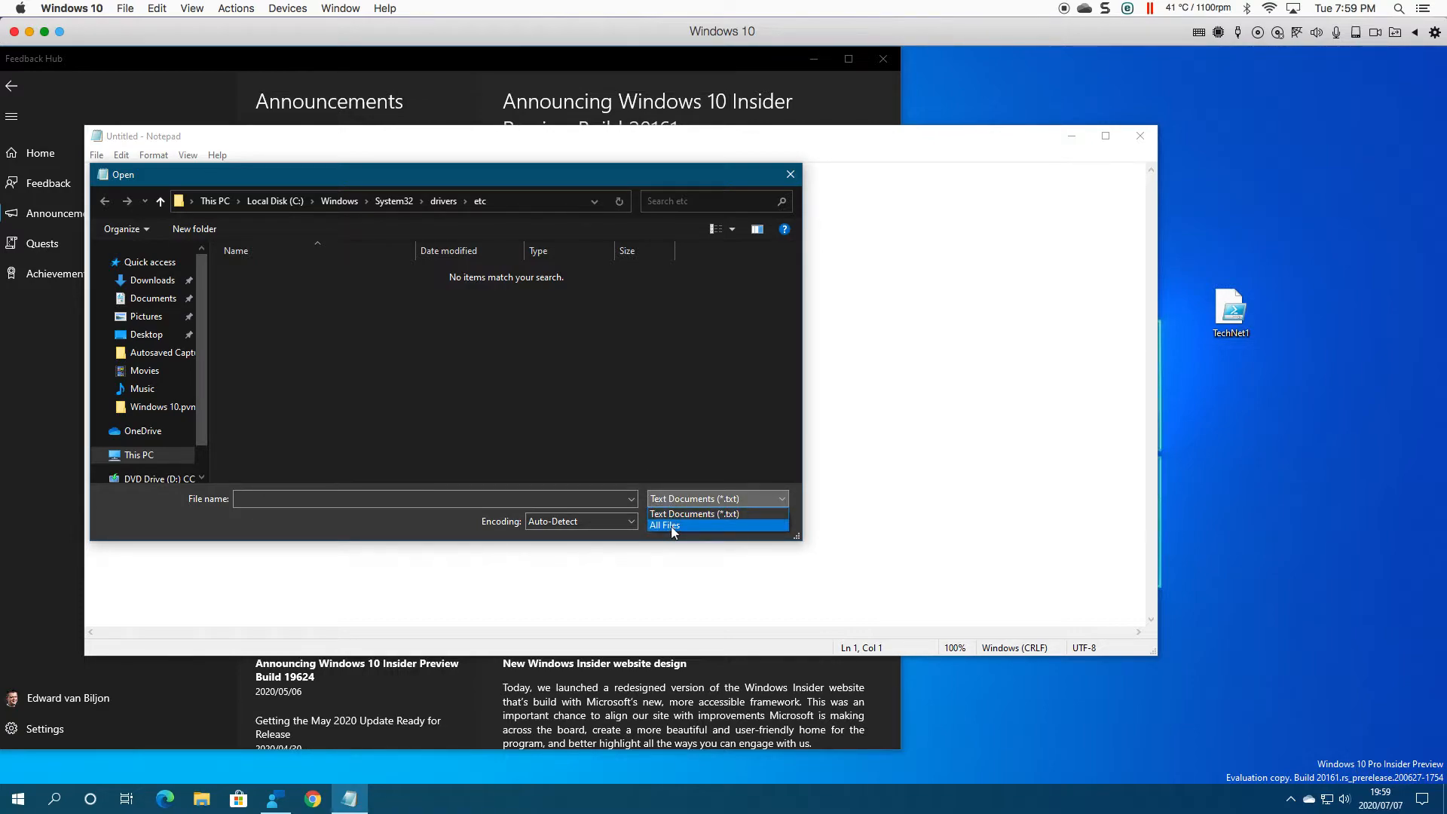
pyautogui.click(673, 526)
pyautogui.click(251, 275)
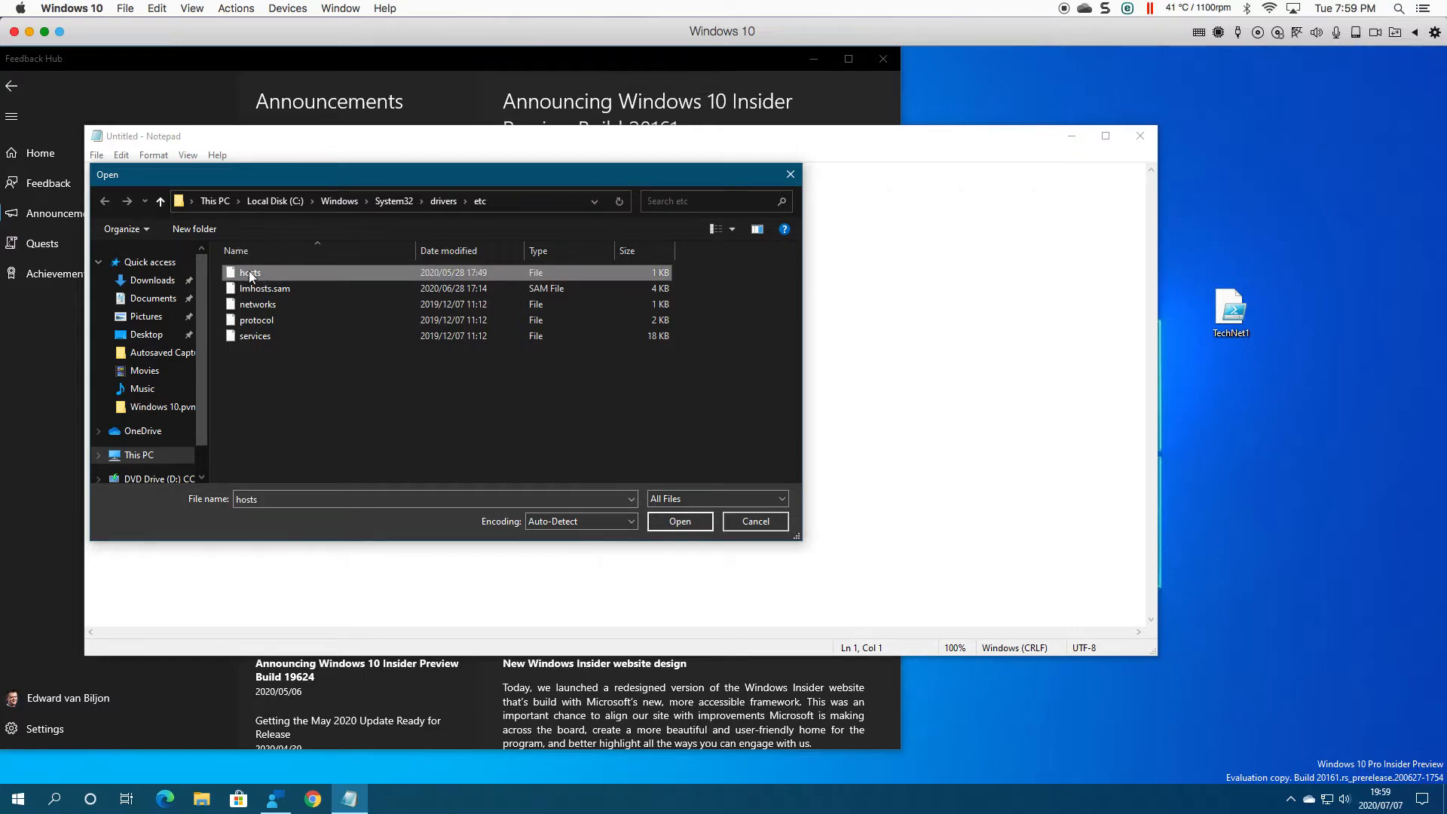
pyautogui.doubleClick(251, 275)
# - Add the entry 127.0.0.1 outlook.office365.com at the end of the hosts file, save it and close Notepad
pyautogui.click(213, 480)
pyautogui.press('Return')
pyautogui.write('127.0.0.1')
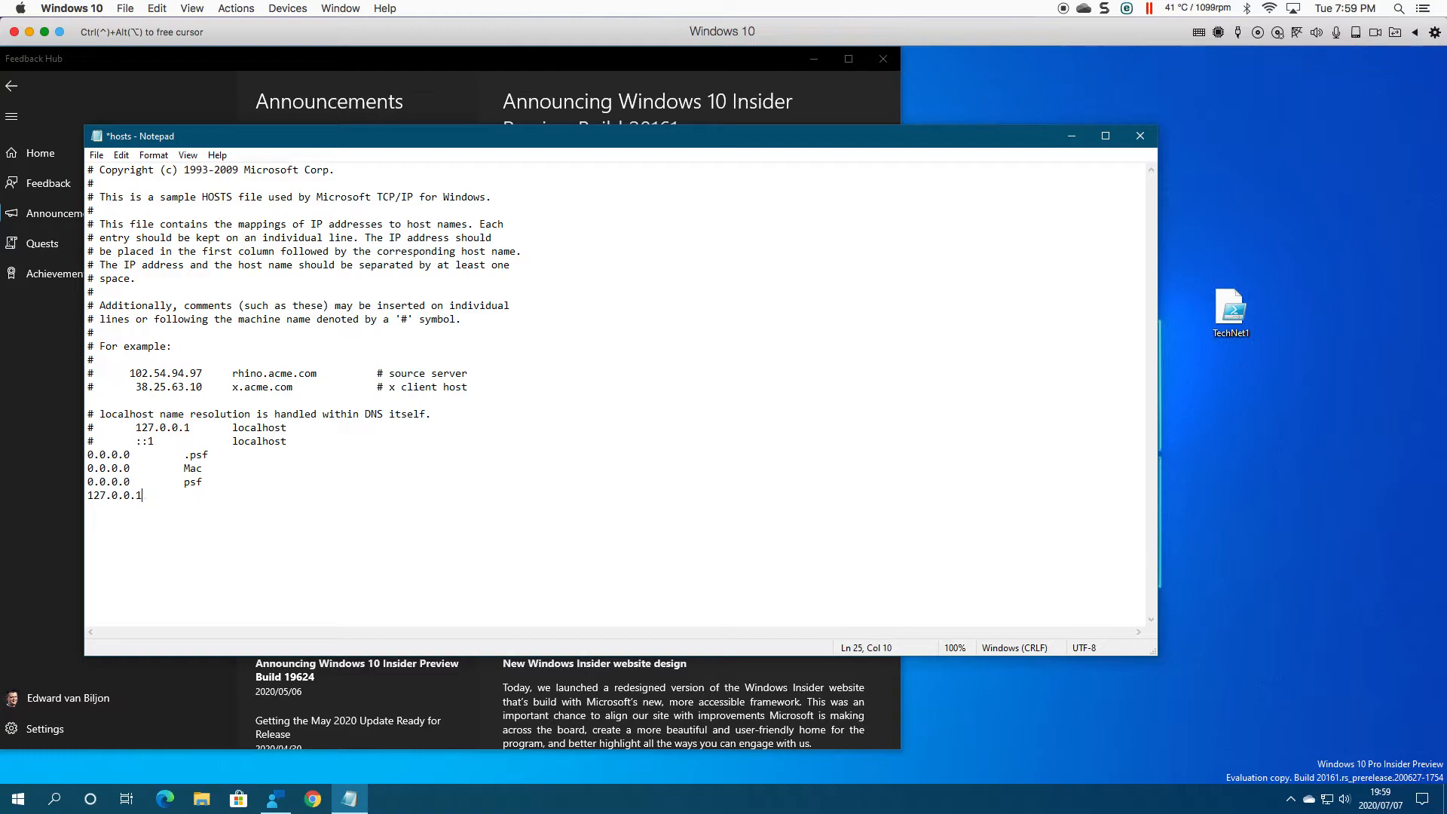
pyautogui.write('.outlook.office365.com')
pyautogui.hotkey('ctrl', 's')
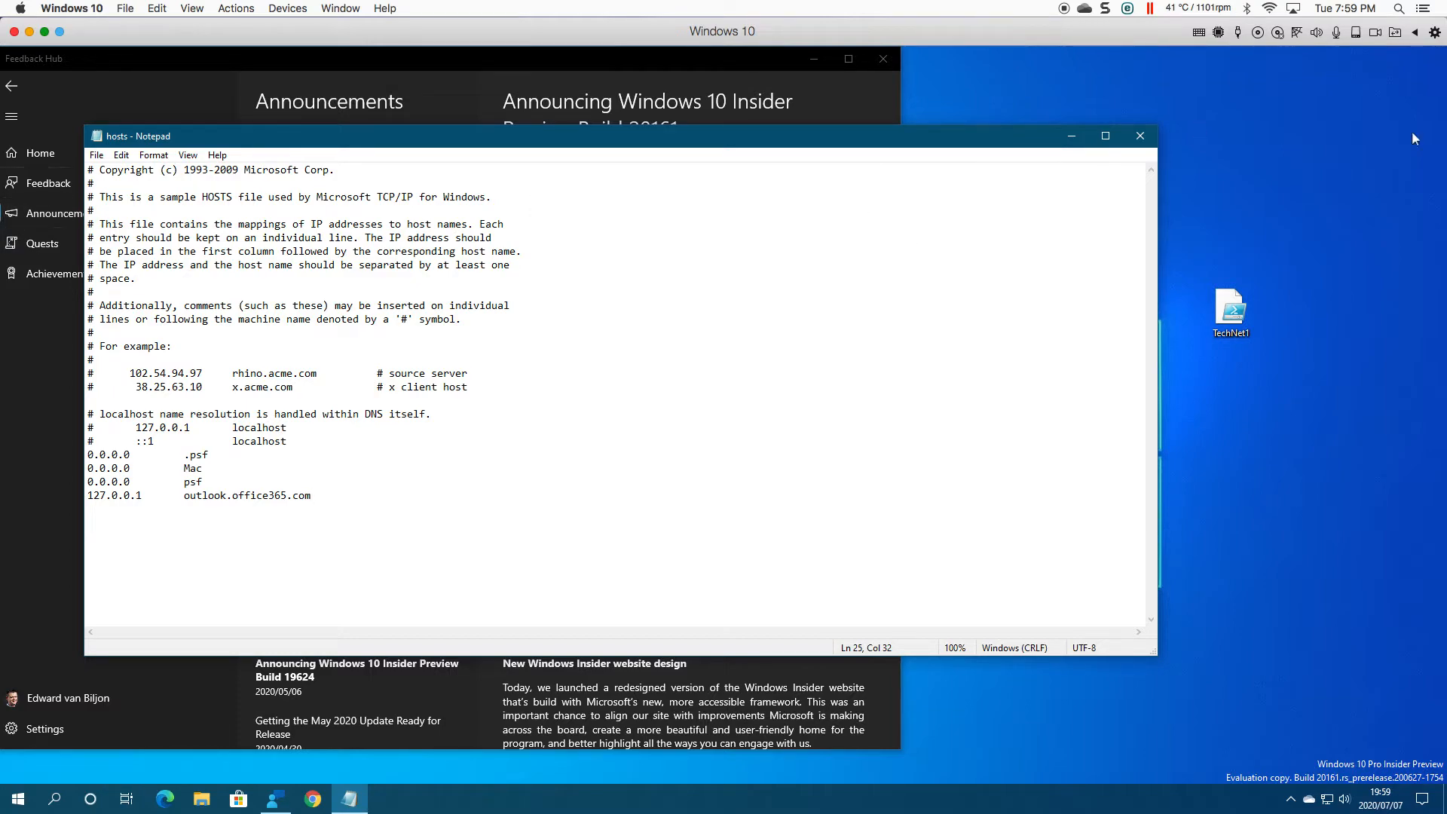
pyautogui.click(1140, 136)
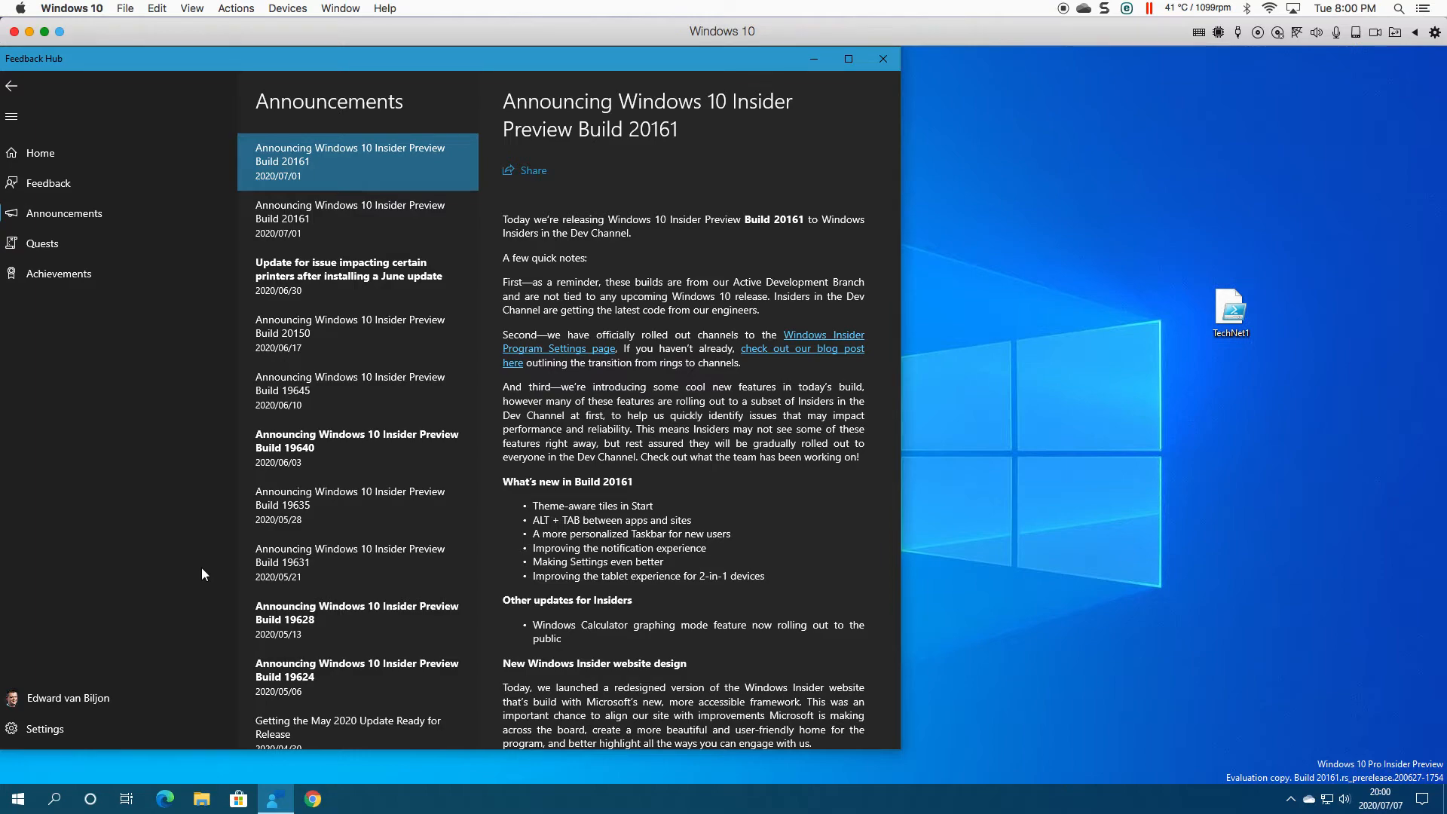
# - Launch Notepad as administrator and approve the elevation request
pyautogui.click(18, 799)
pyautogui.write('nit')
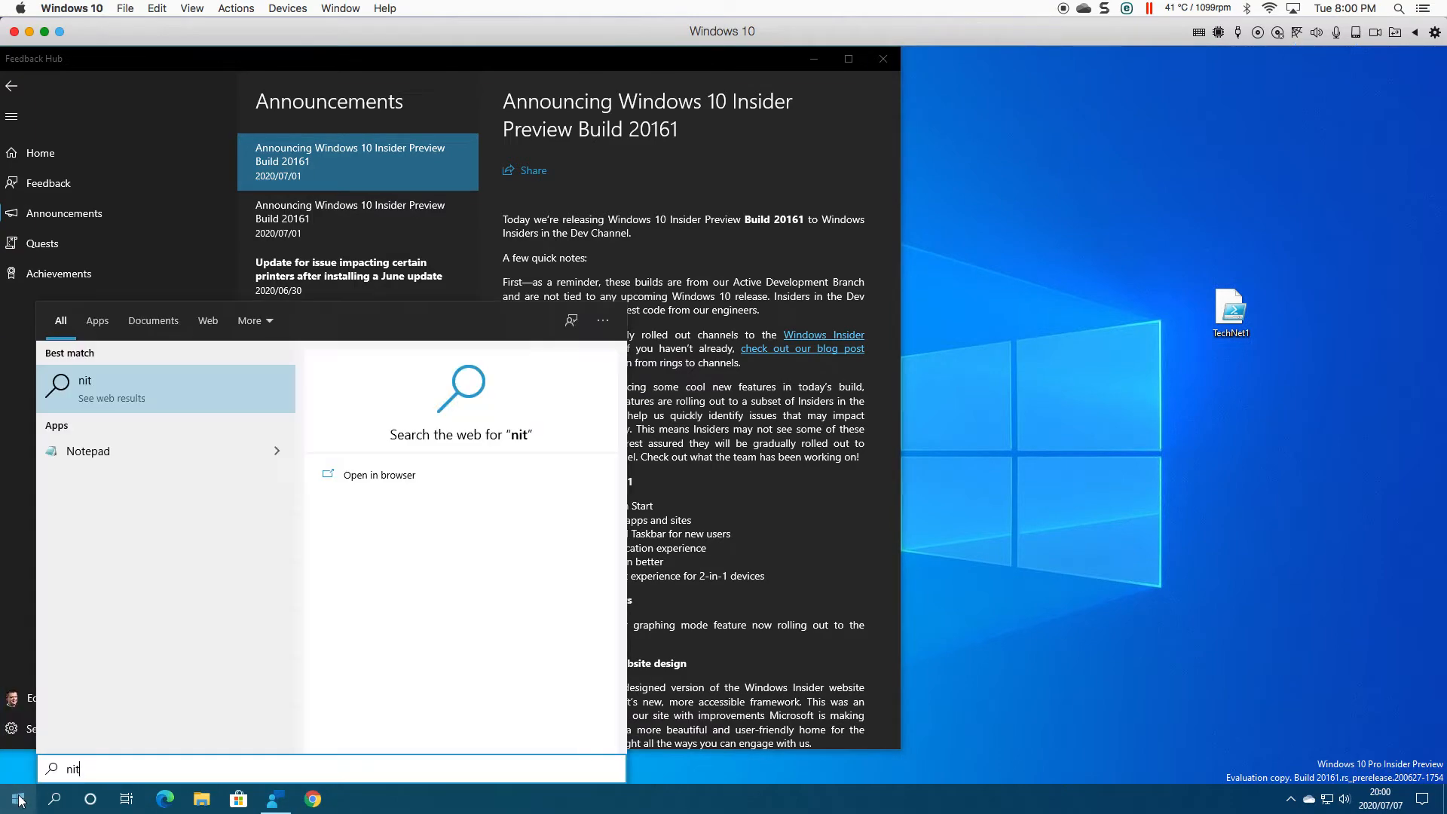
pyautogui.press('BackSpace')
pyautogui.write('ote')
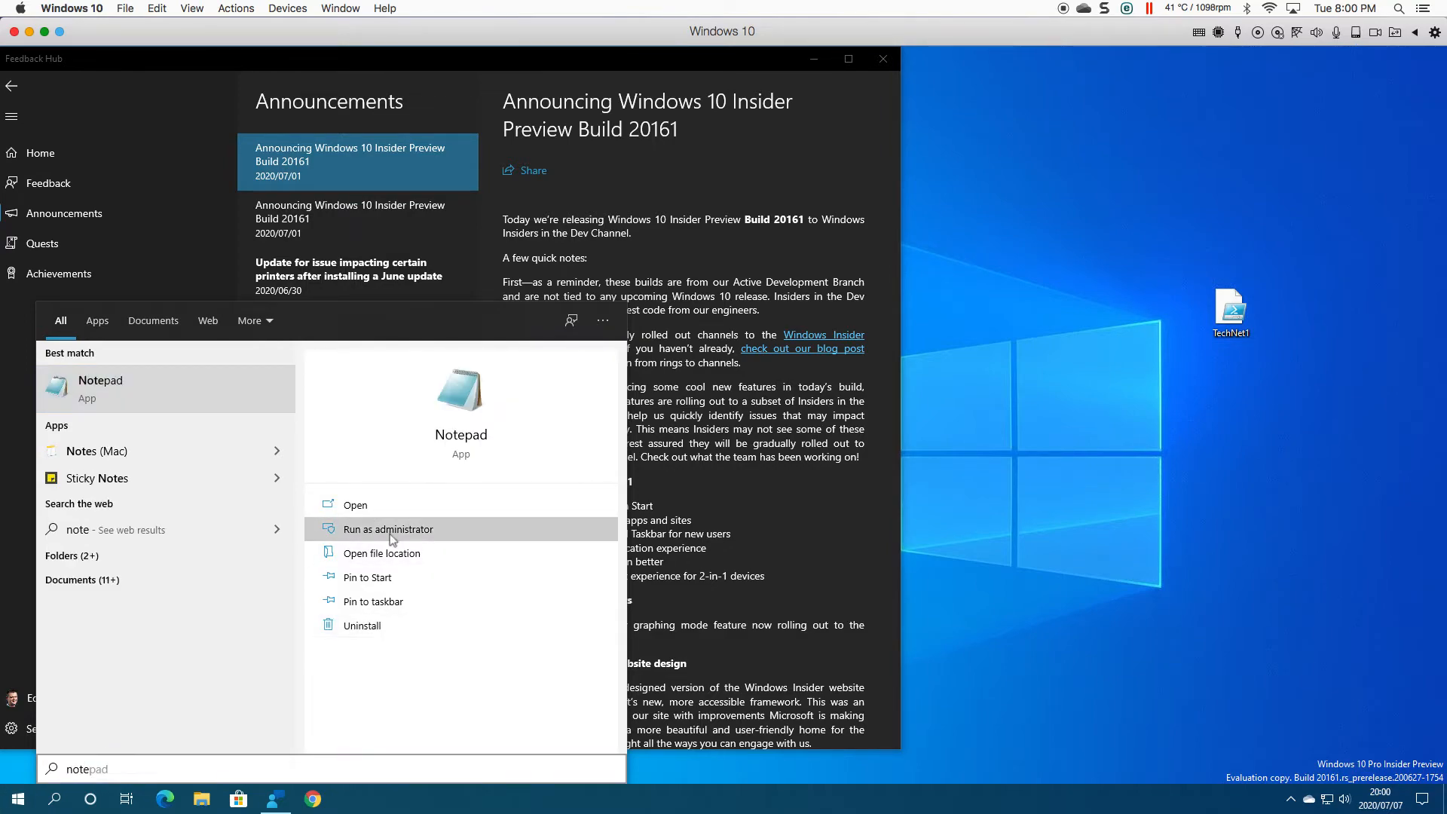
pyautogui.click(389, 529)
pyautogui.click(678, 517)
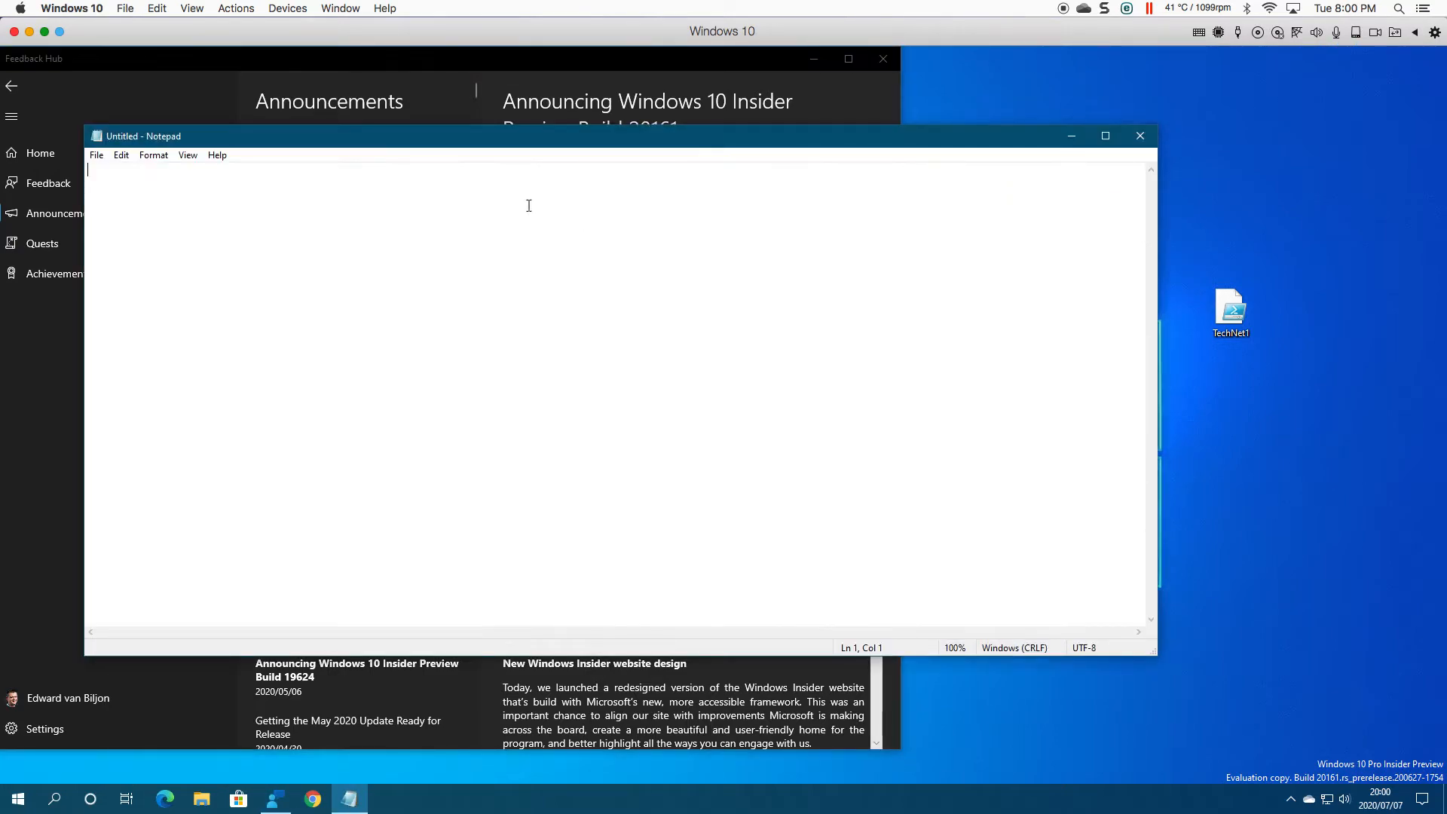
# - Open the hosts file from the System32\drivers\etc folder with all file types shown
pyautogui.click(97, 155)
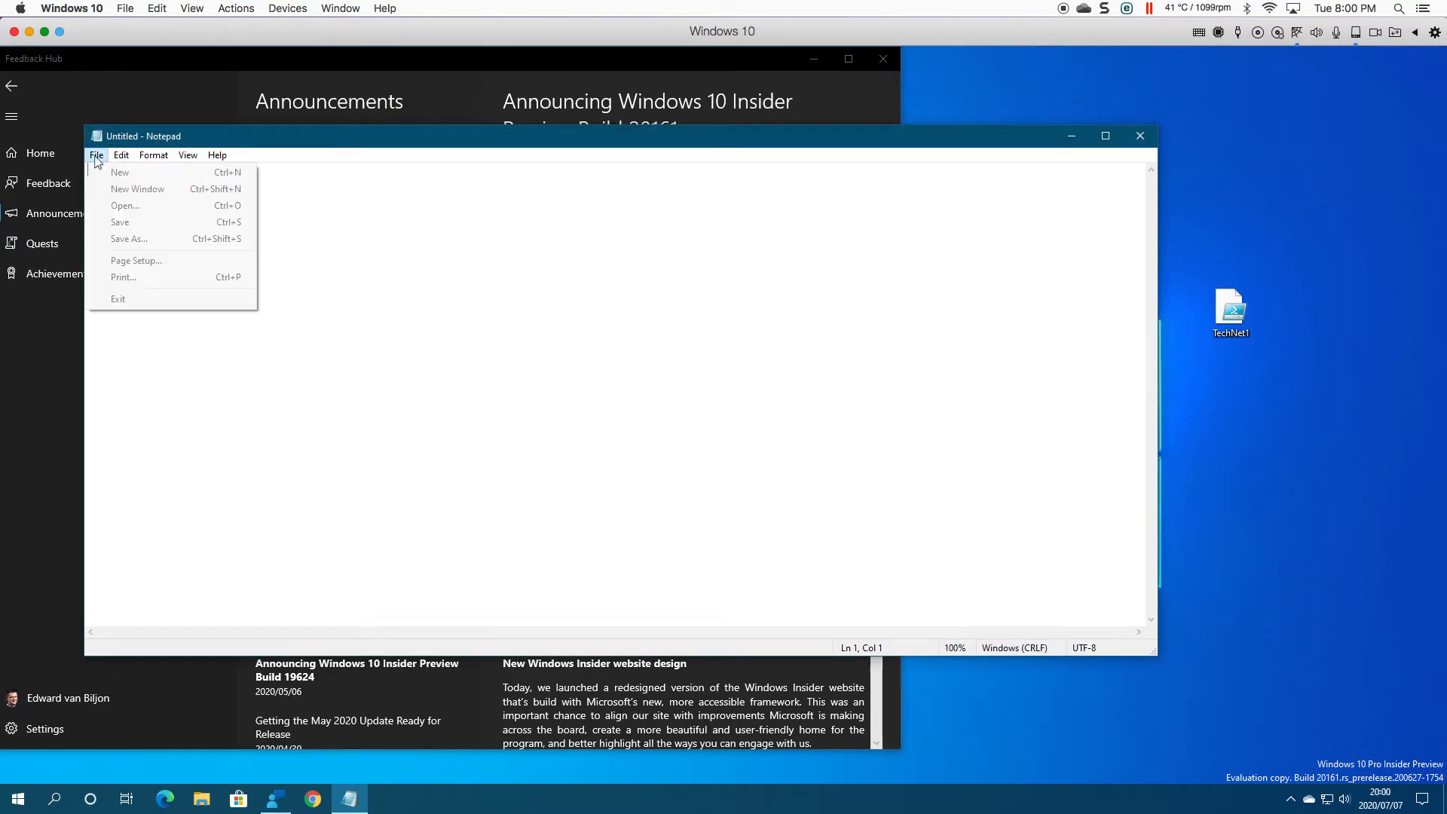
pyautogui.click(136, 208)
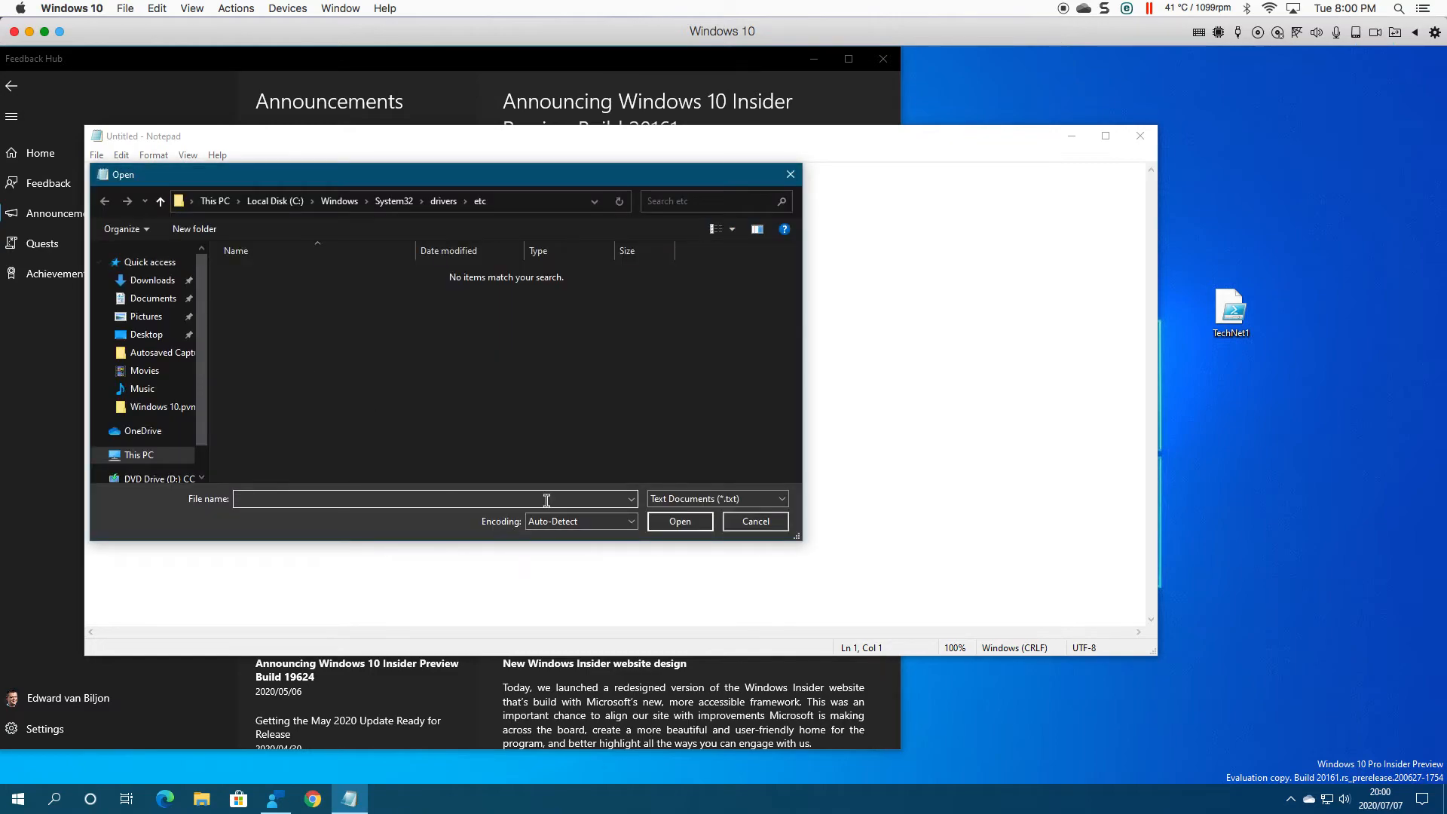
pyautogui.click(699, 499)
pyautogui.click(674, 522)
pyautogui.doubleClick(253, 272)
# - Comment out the outlook.office365.com entry in the hosts file with a leading # and save the file
pyautogui.click(129, 526)
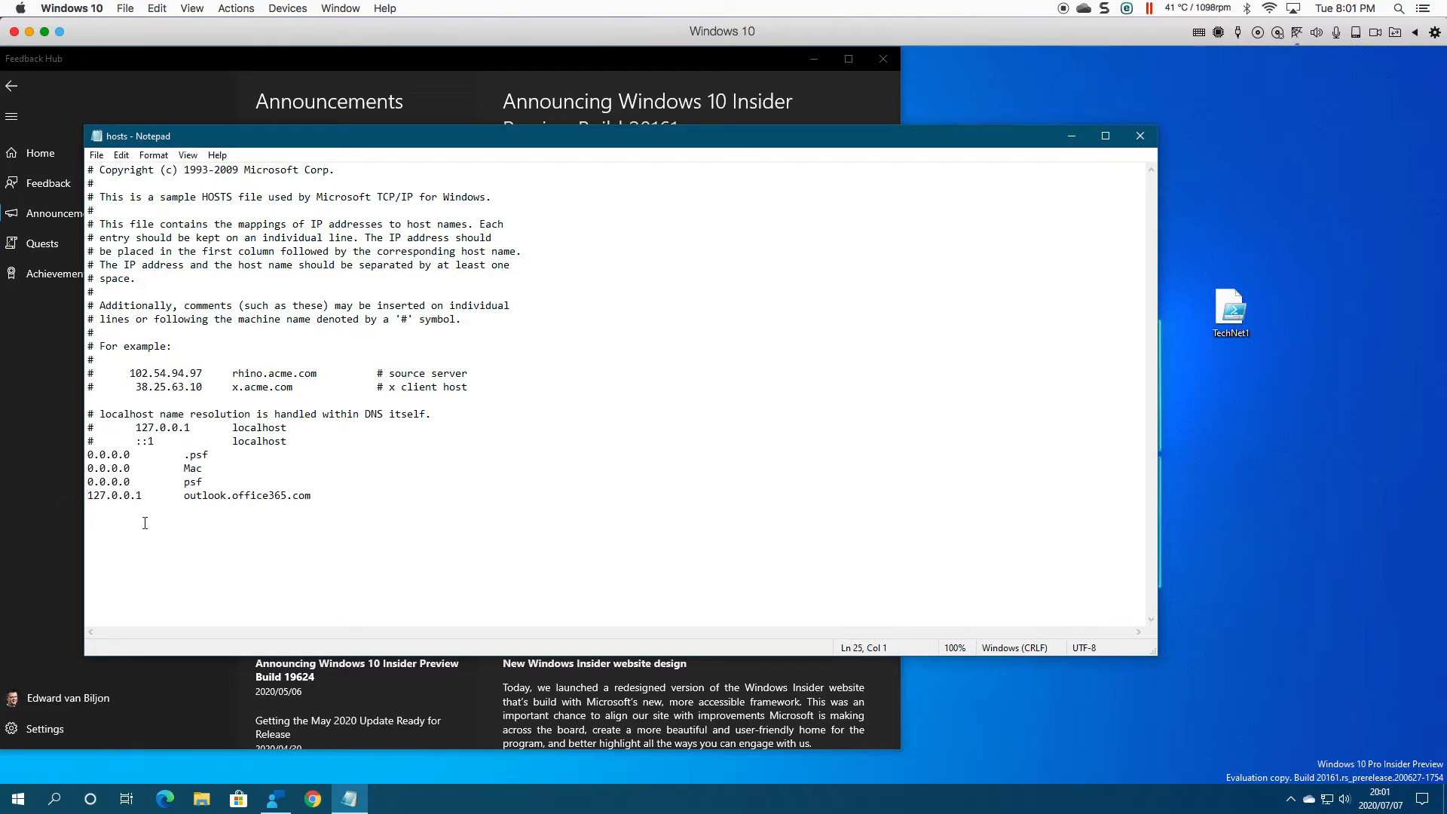
pyautogui.write('#')
pyautogui.hotkey('ctrl', 's')
# - Launch Command Prompt as administrator, approve the elevation request and move its window clear of the hosts file entries
pyautogui.rightClick(22, 800)
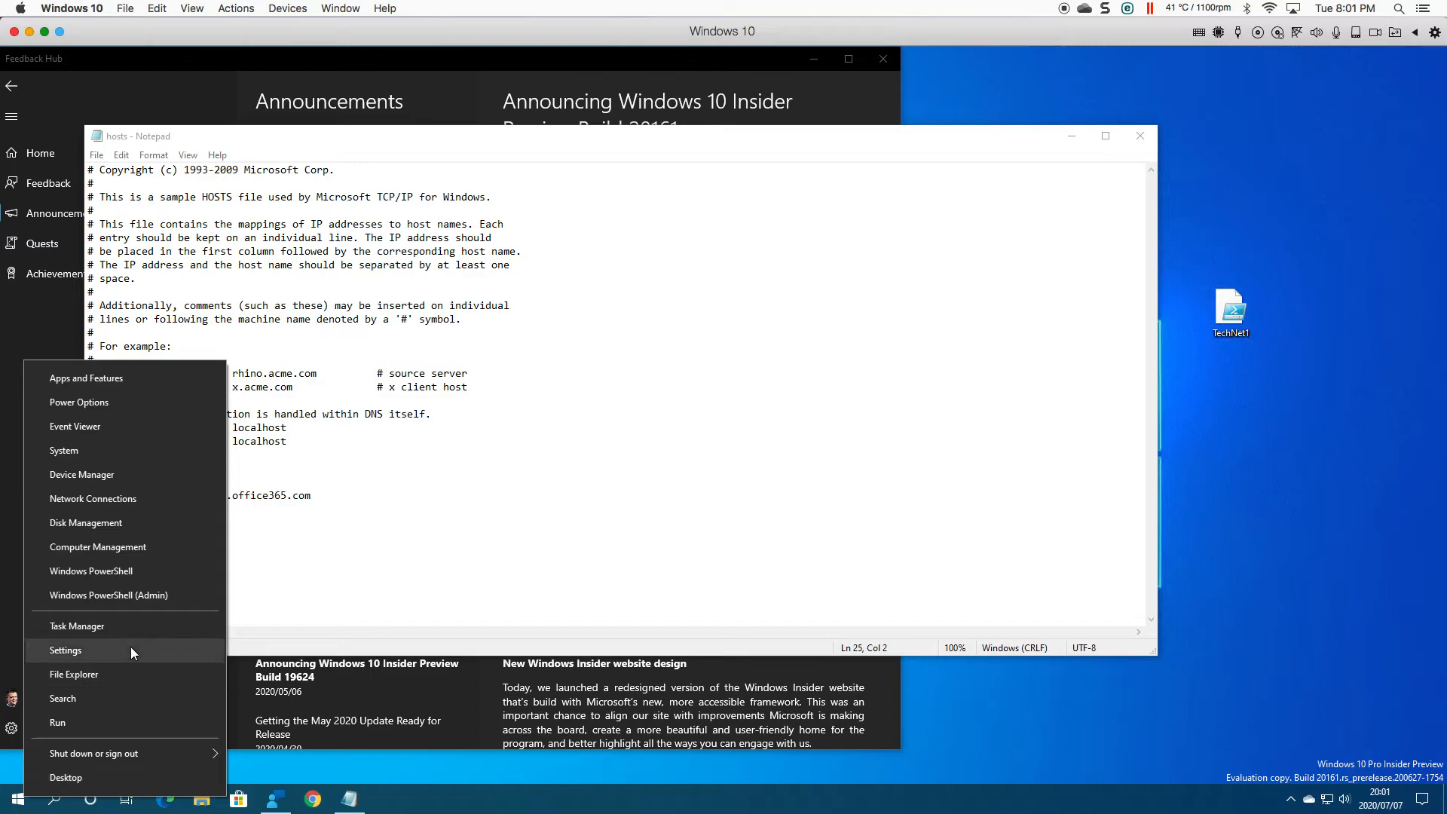
pyautogui.click(15, 801)
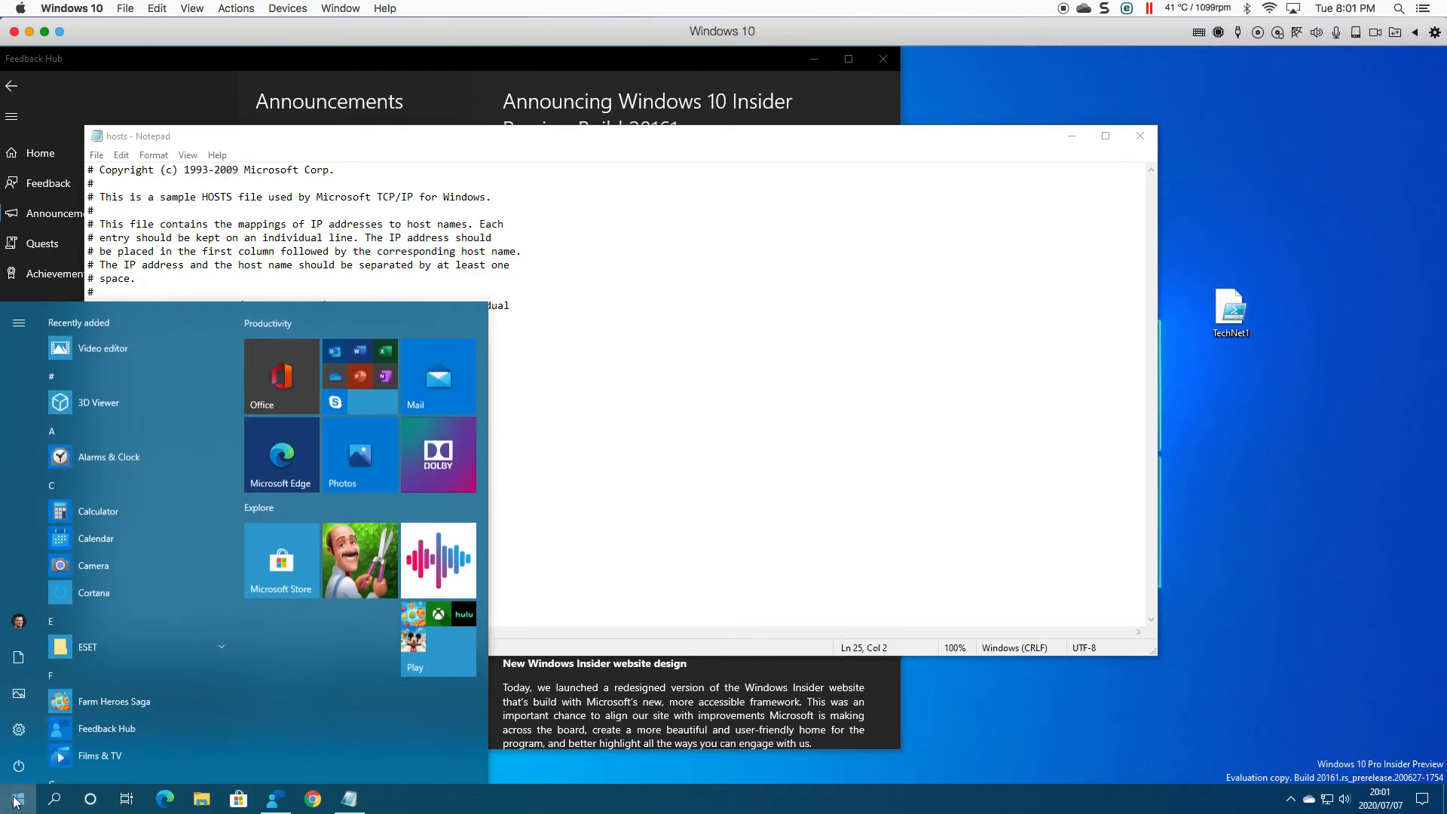
pyautogui.write('cmd')
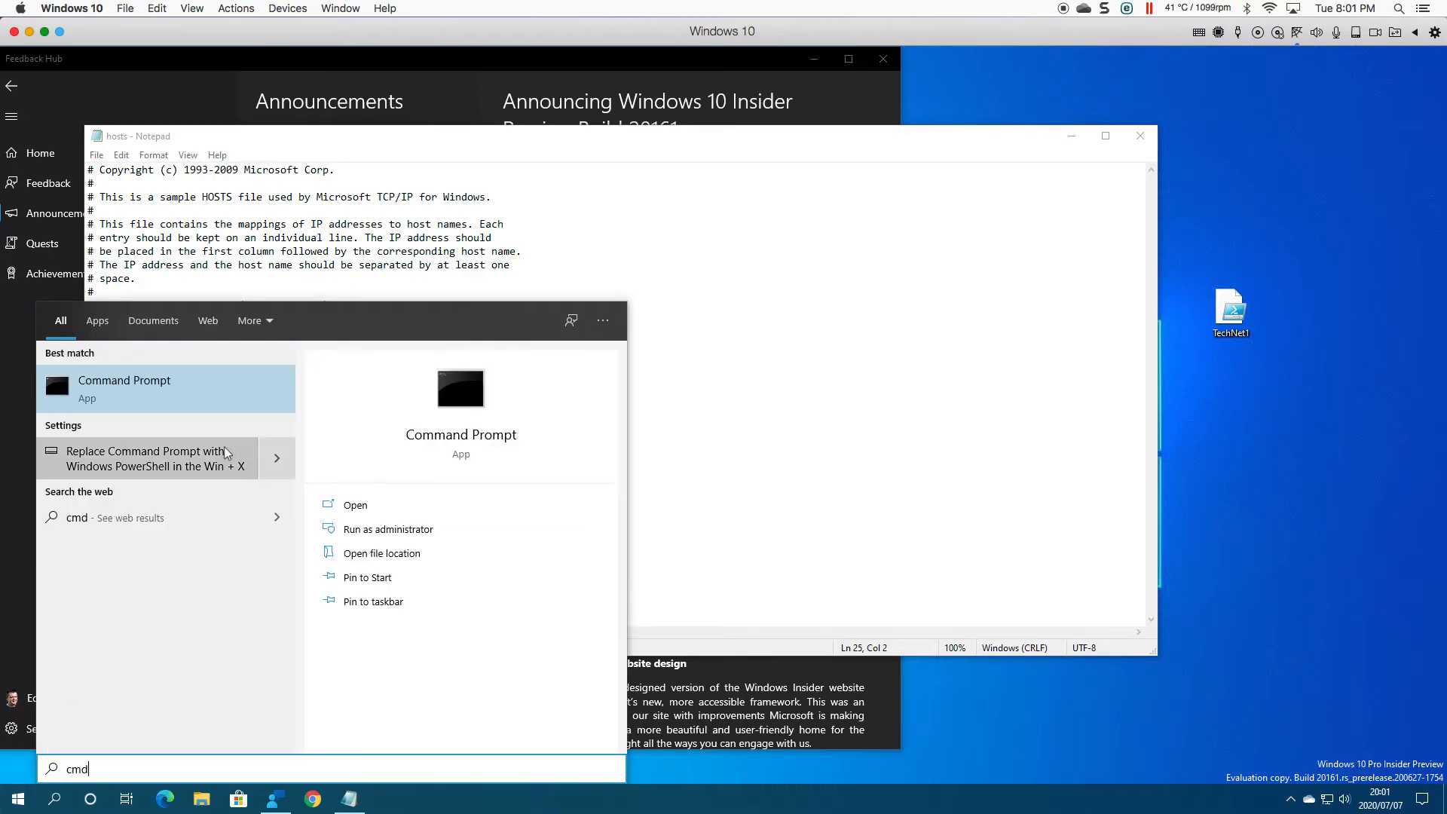
pyautogui.click(352, 529)
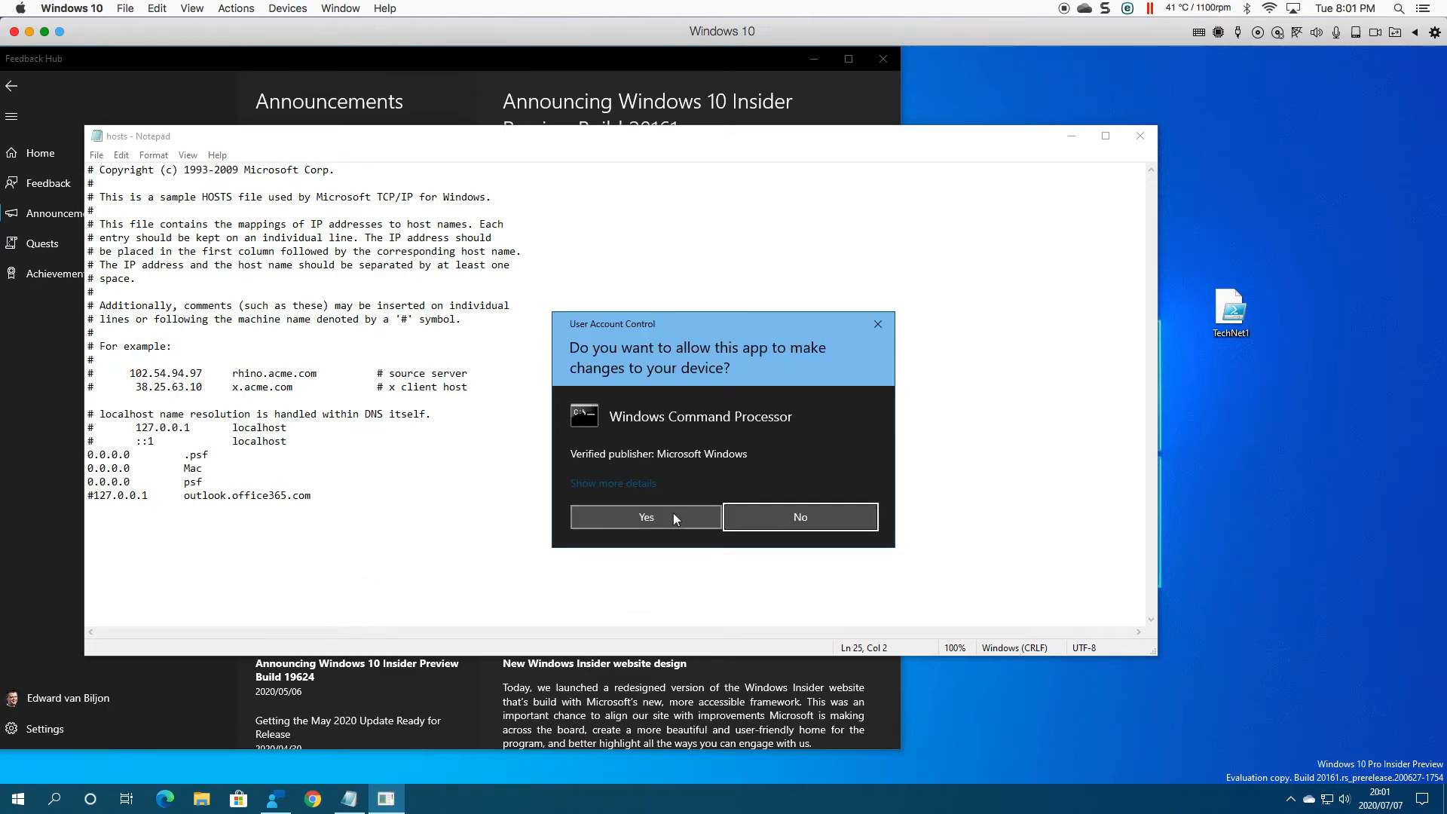
pyautogui.click(673, 515)
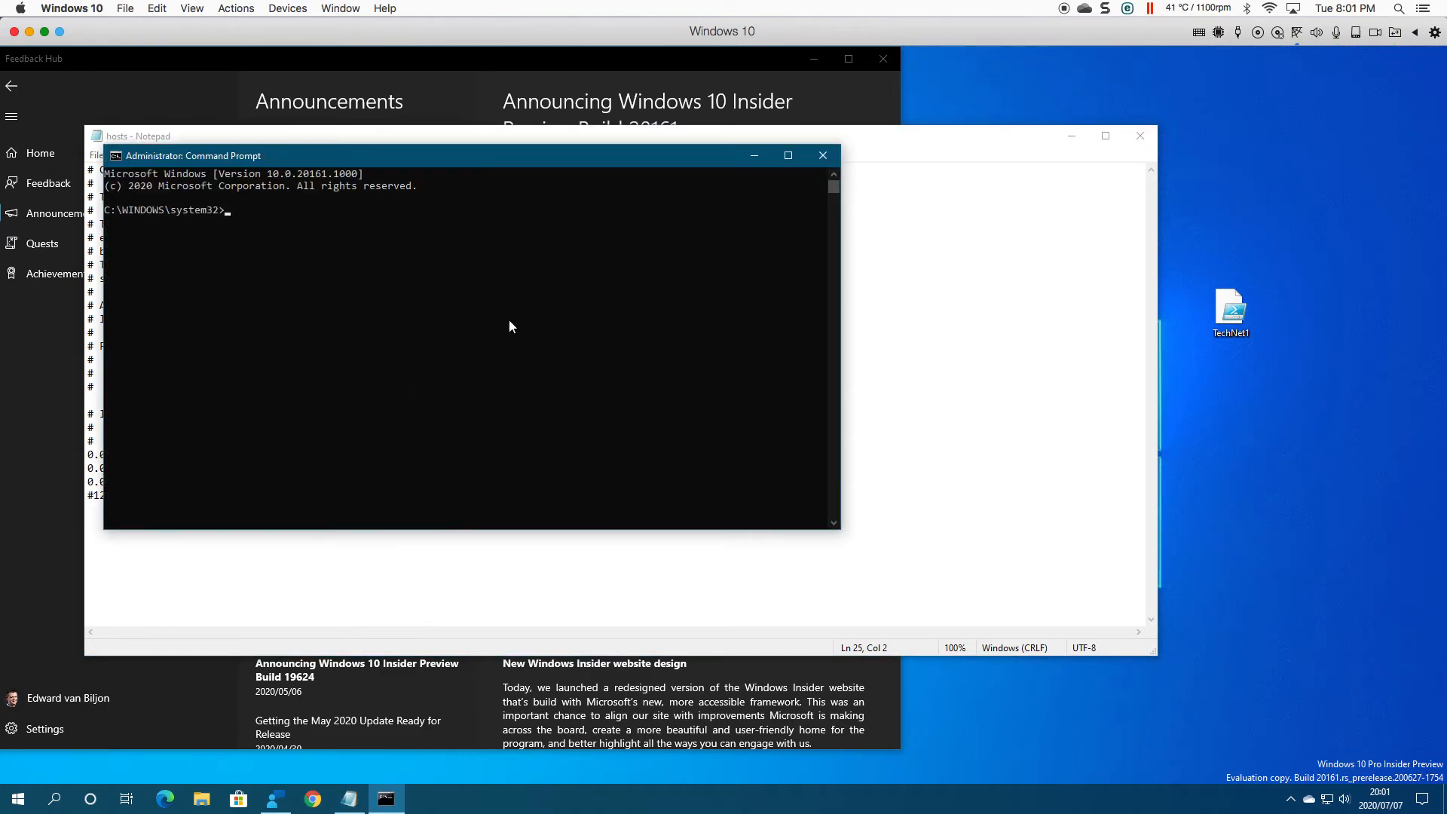
pyautogui.moveTo(531, 164); pyautogui.dragTo(753, 167)
# - Flush the DNS resolver cache twice with ipconfig /flushdns in Command Prompt
pyautogui.write('ip')
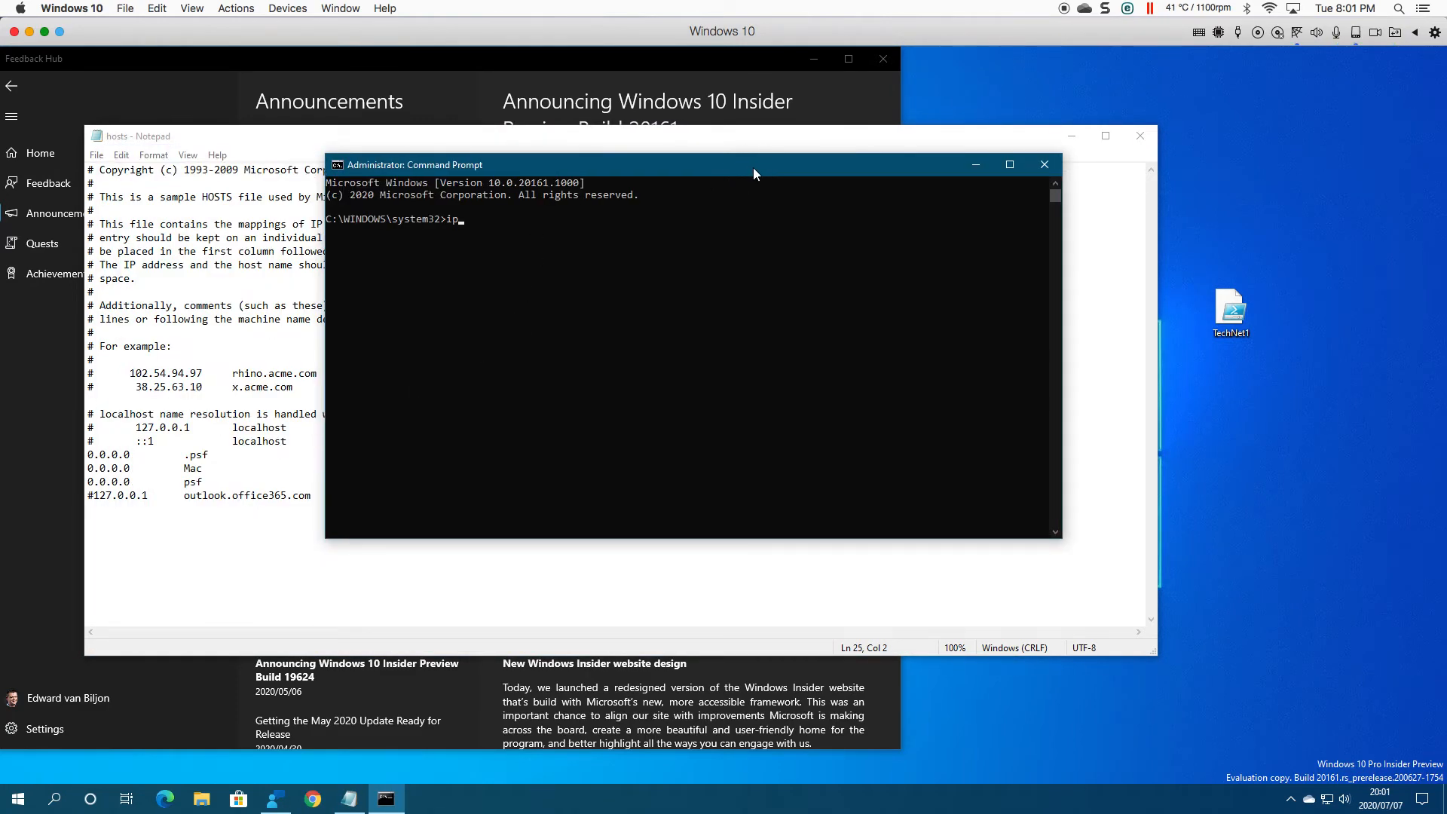
pyautogui.write('config /flushdn')
pyautogui.write('s')
pyautogui.press('Return')
pyautogui.press('Up')
pyautogui.press('Return')
pyautogui.press('Up')
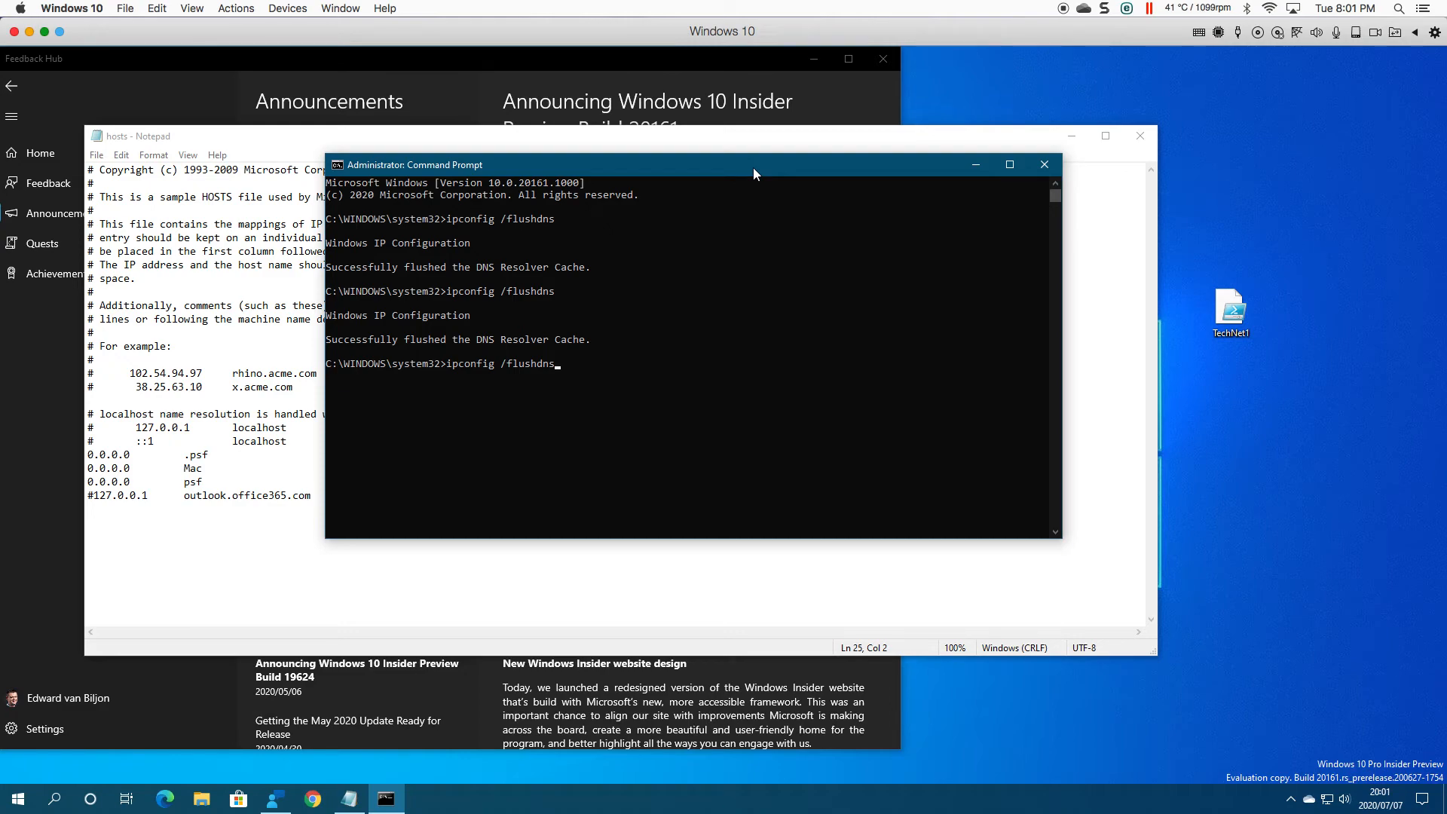
pyautogui.press('Escape')
# - Ping outlook.office365.com to check which address it resolves to with the hosts entry commented out
pyautogui.write('ping outlook.ofic')
pyautogui.press('BackSpace')
pyautogui.press('BackSpace')
pyautogui.write('fice365.com')
pyautogui.press('Return')
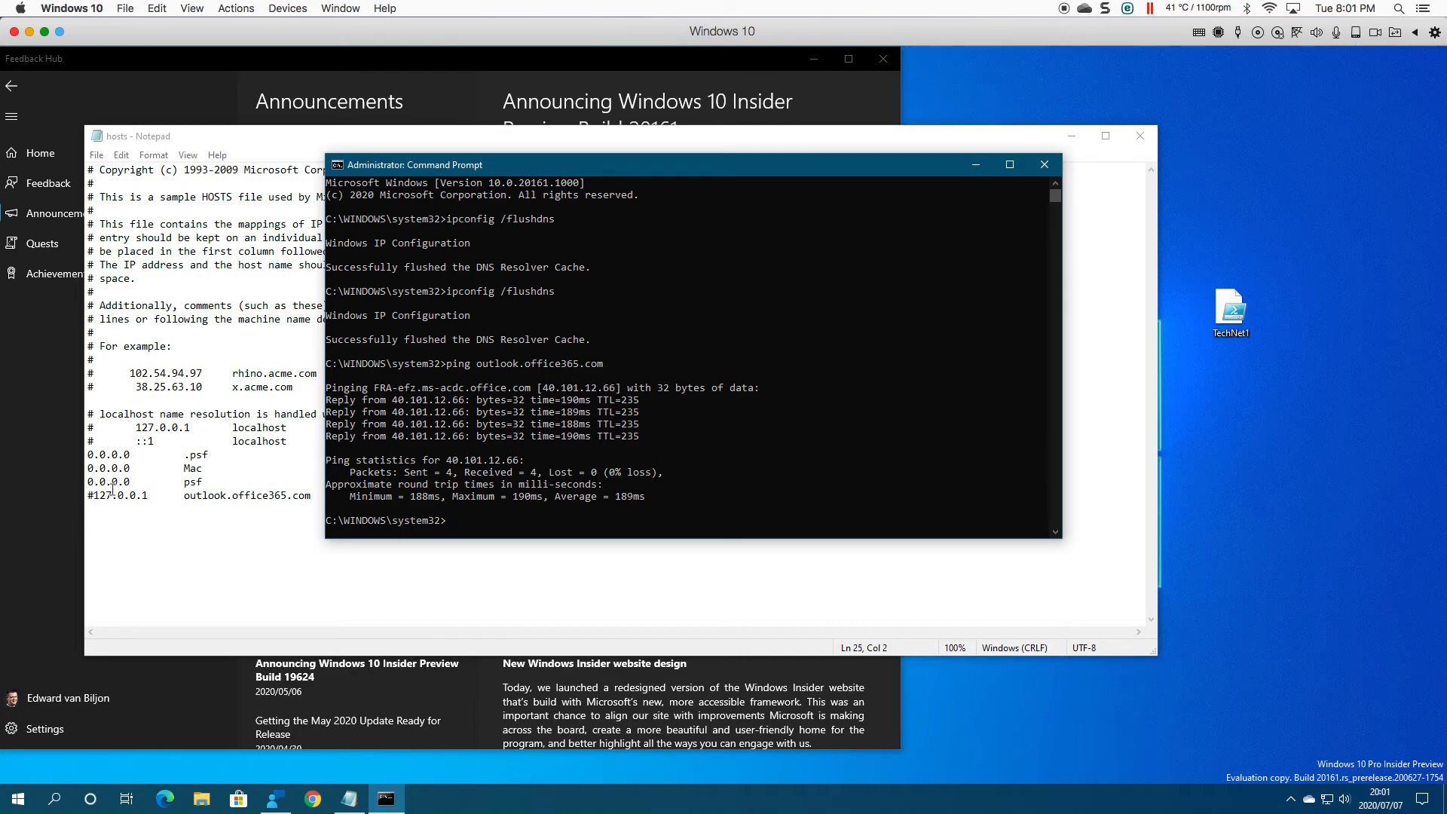
# - Reactivate the 127.0.0.1 outlook.office365.com entry in the hosts file by removing its leading # and save the file
pyautogui.click(89, 495)
pyautogui.press('Delete')
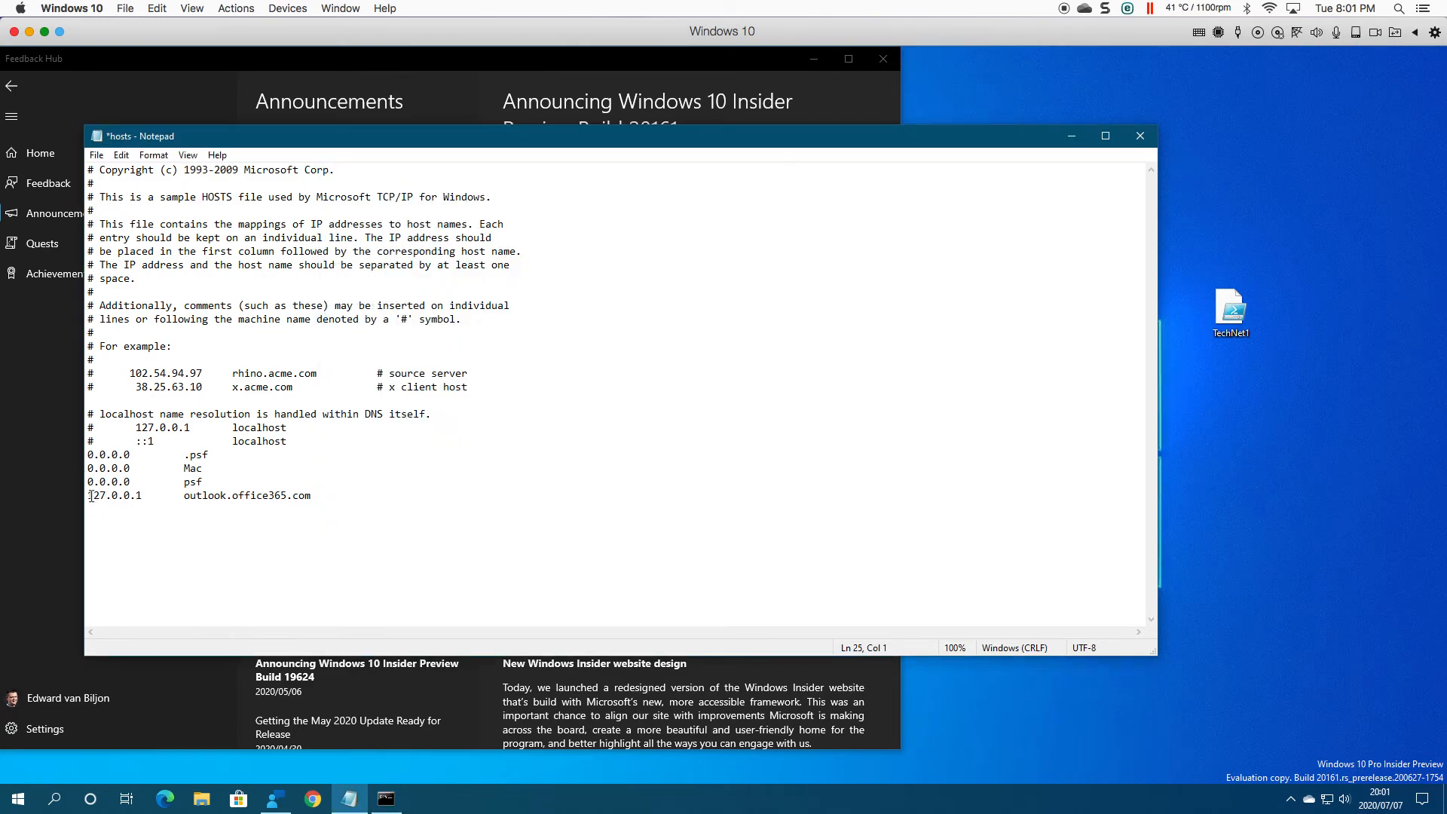
pyautogui.hotkey('ctrl', 's')
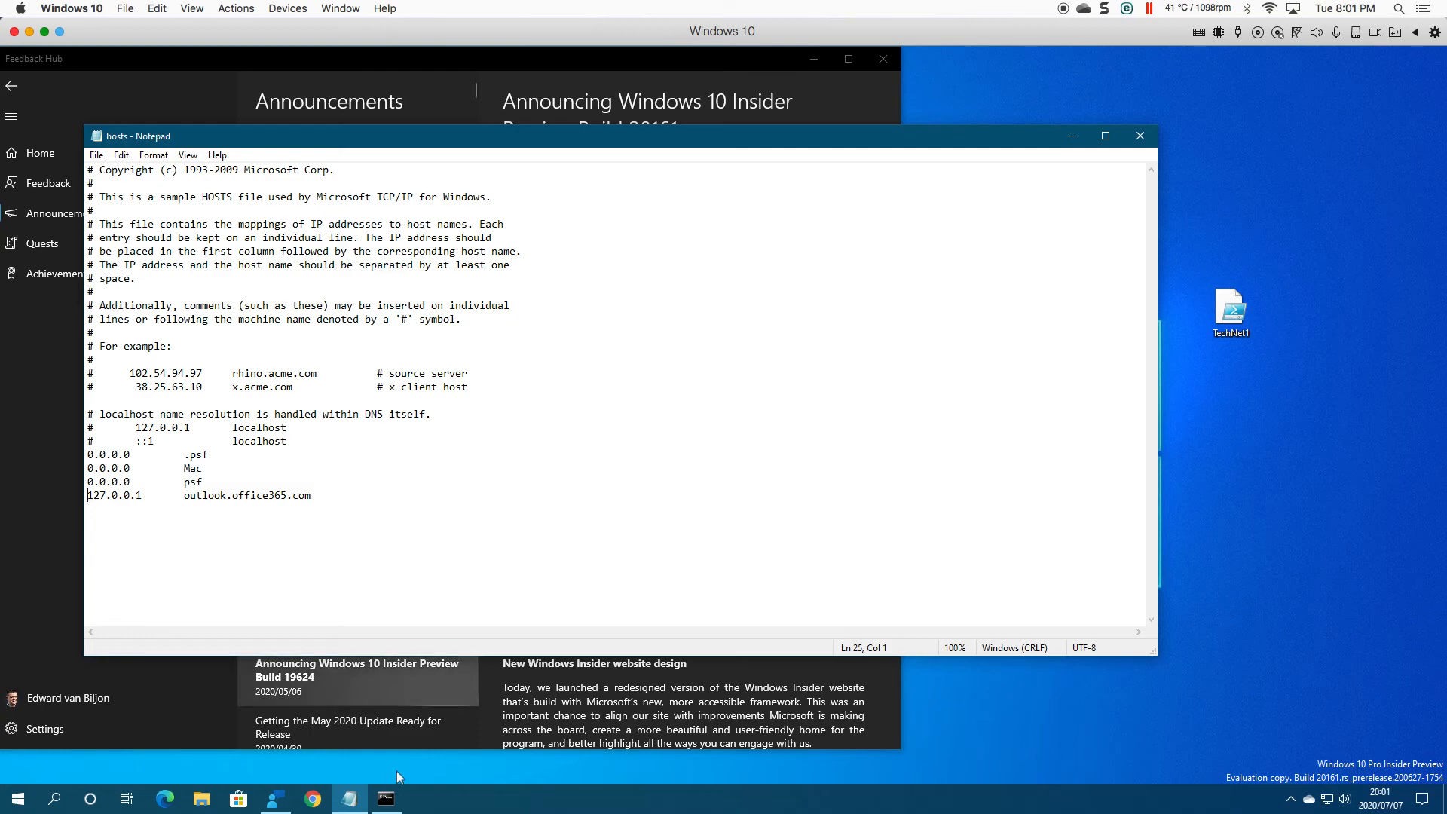
# - Switch to Command Prompt and ping outlook.office365.com again with the hosts entry active
pyautogui.click(388, 801)
pyautogui.press('Up')
pyautogui.press('Return')
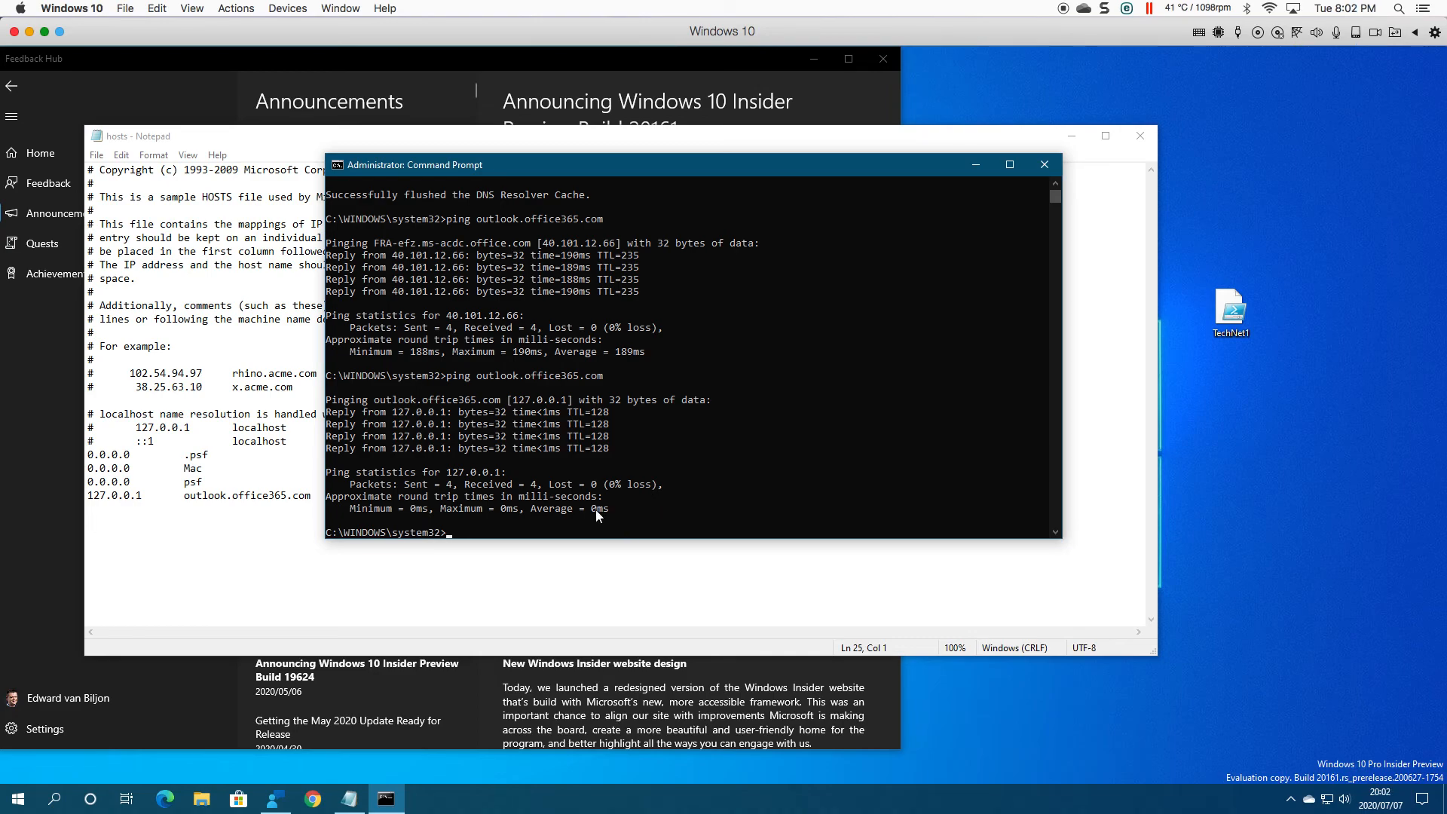
# - Run ipconfig /flushdns twice more to clear the DNS resolver cache
pyautogui.press('Up')
pyautogui.press('Up')
pyautogui.press('Return')
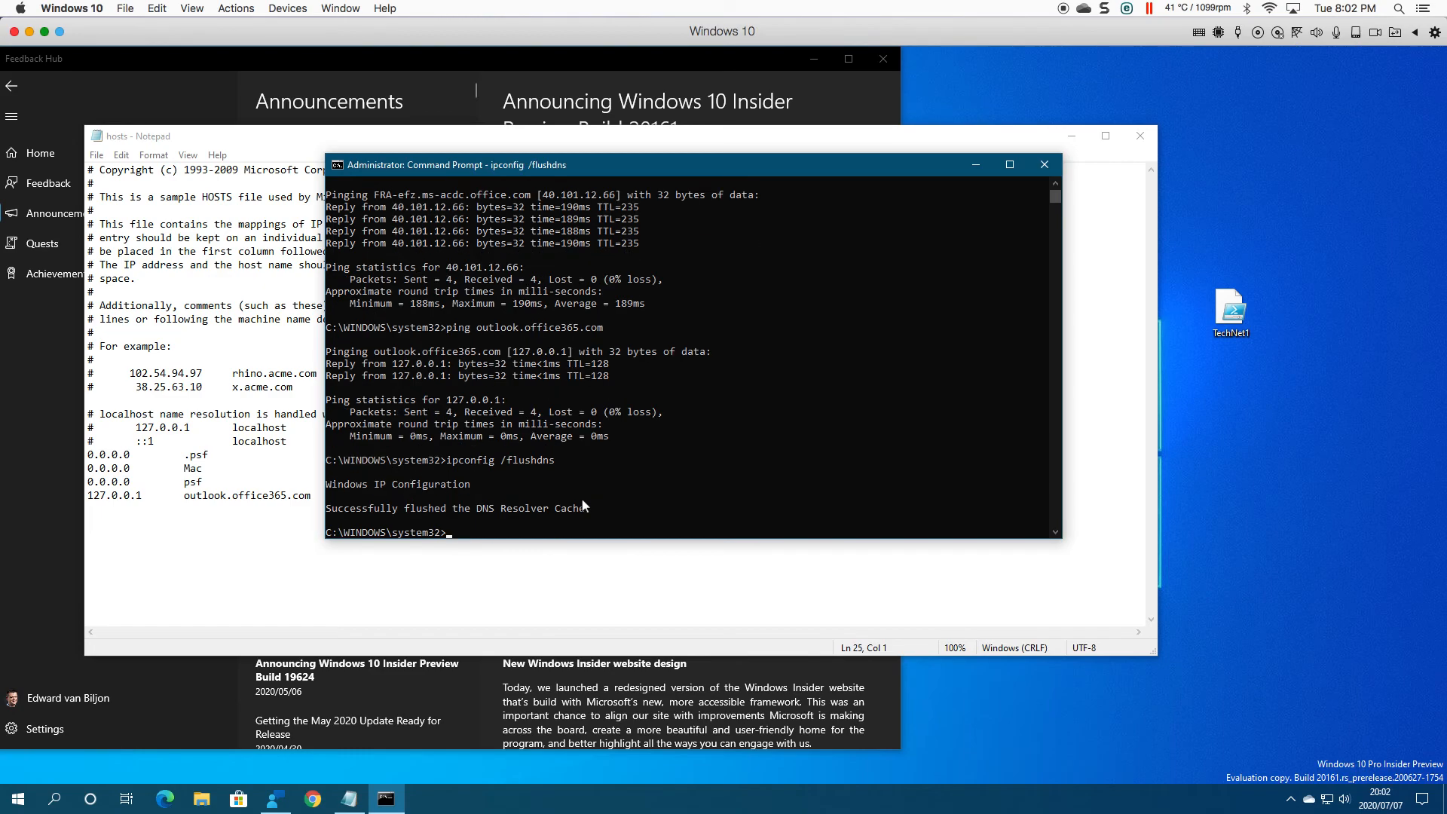
pyautogui.press('Up')
pyautogui.press('Return')
# - Ping outlook.office365.com once more and compare the resolved IP address with its entry in the hosts file
pyautogui.press('Up')
pyautogui.press('Up')
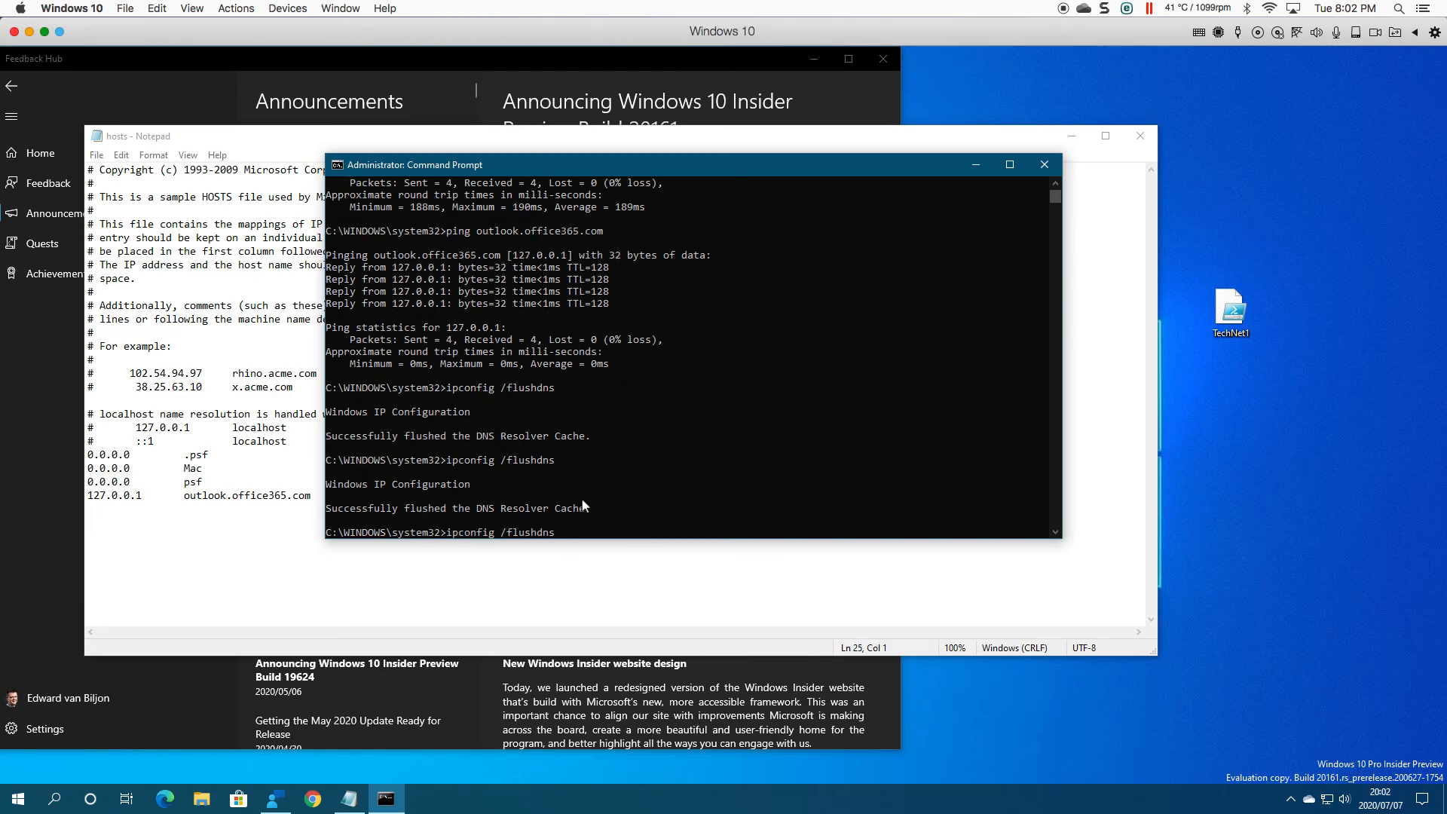
pyautogui.press('Return')
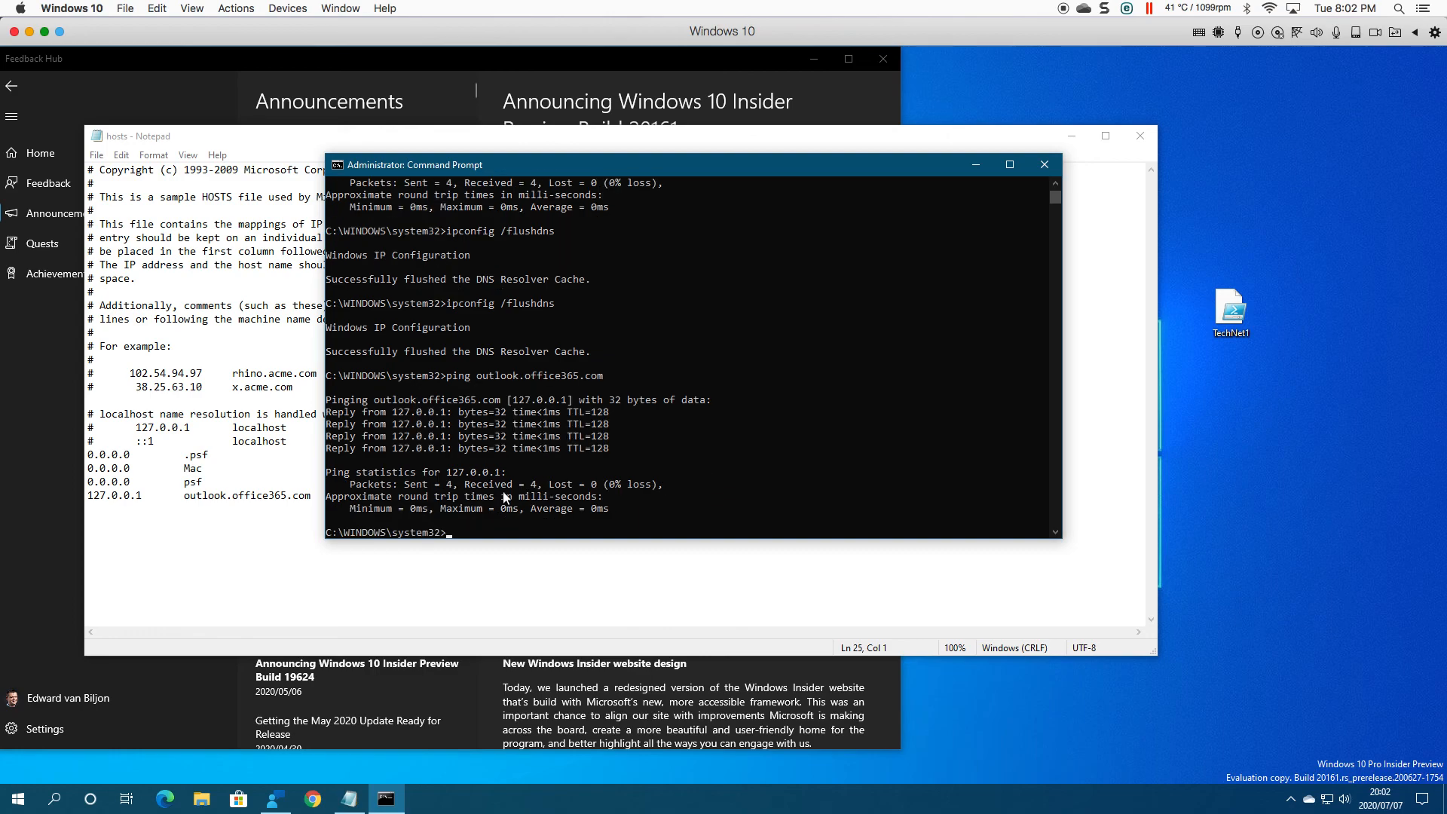
pyautogui.moveTo(513, 399); pyautogui.dragTo(567, 400)
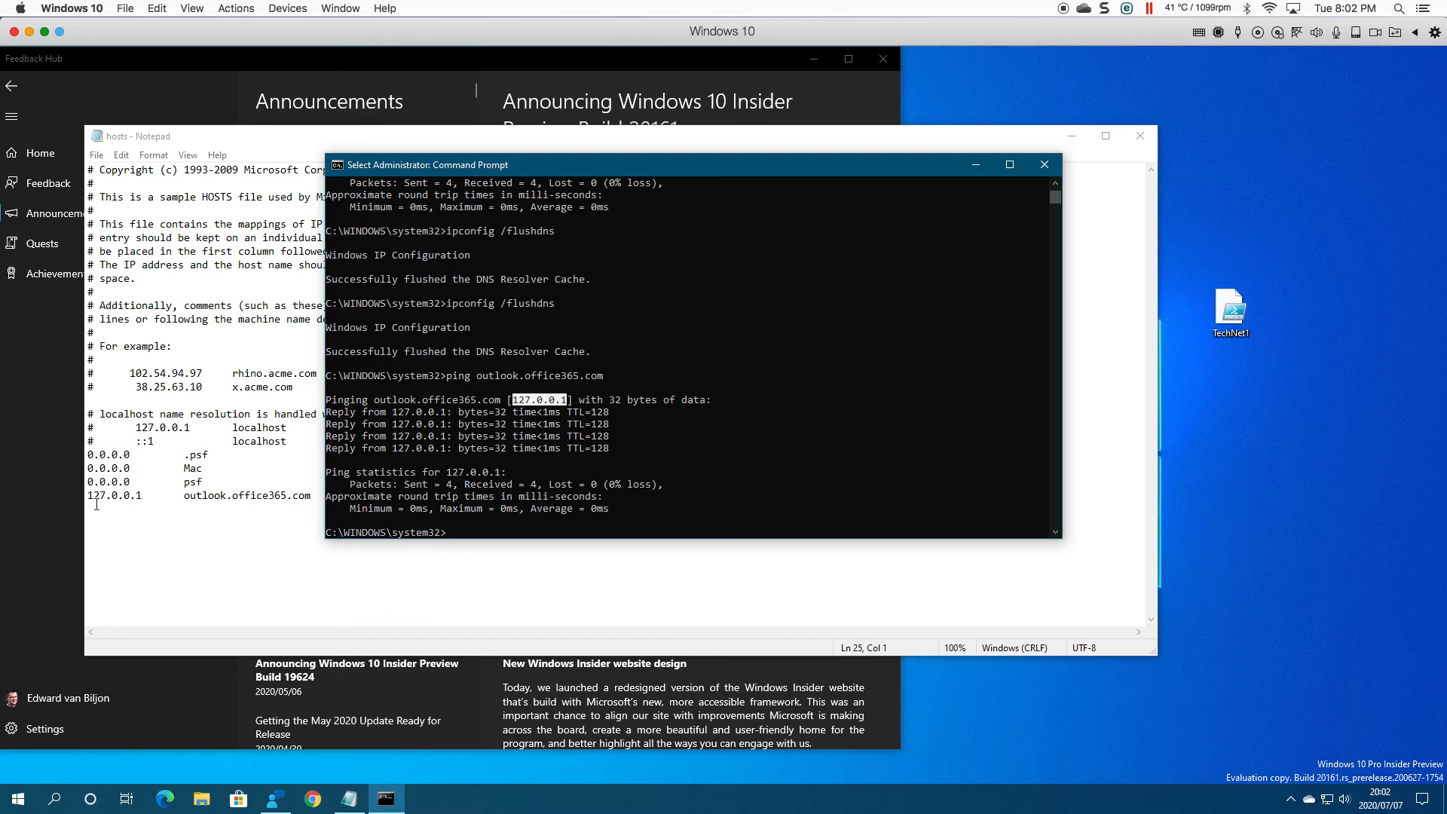
pyautogui.click(298, 505)
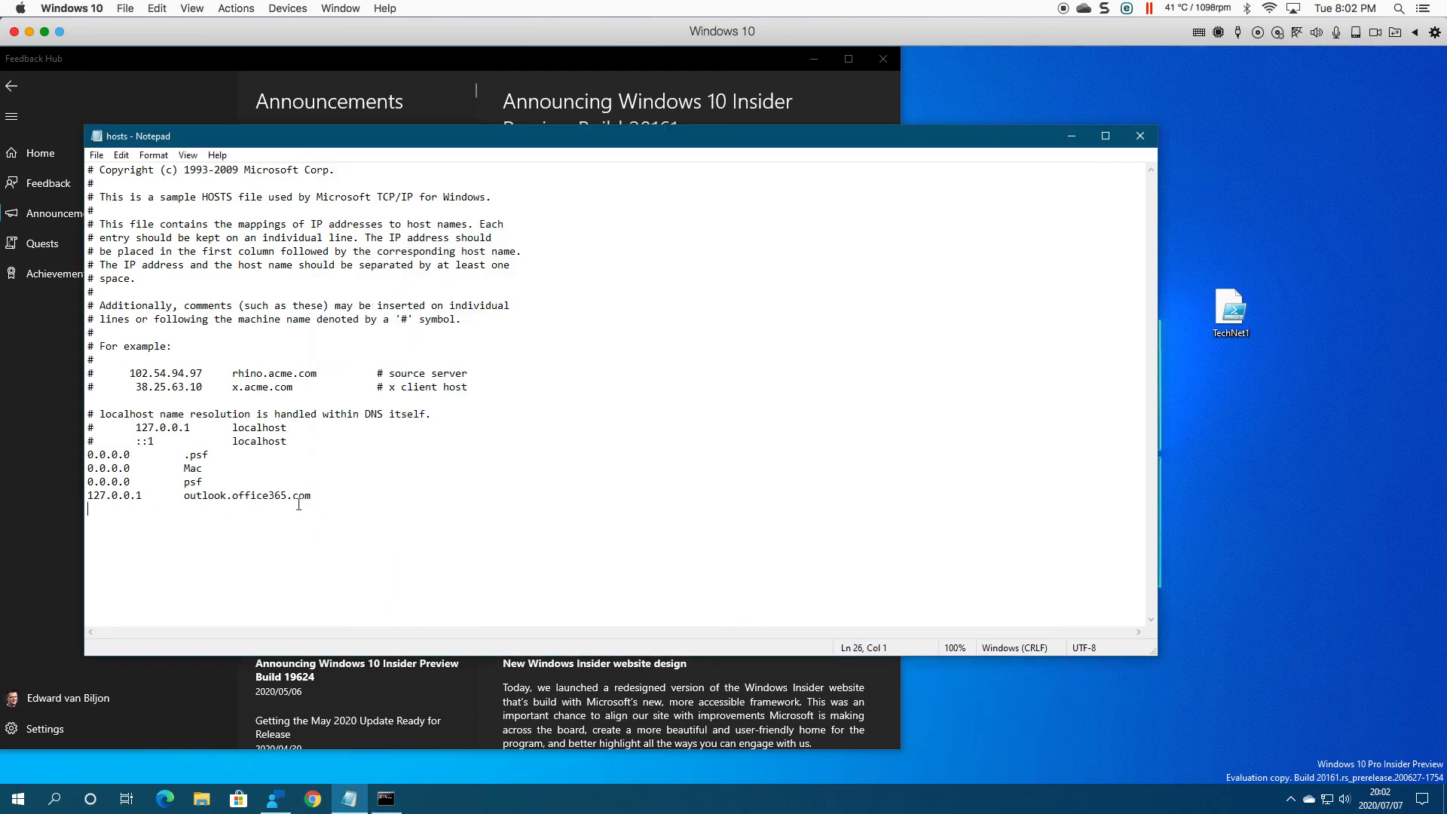